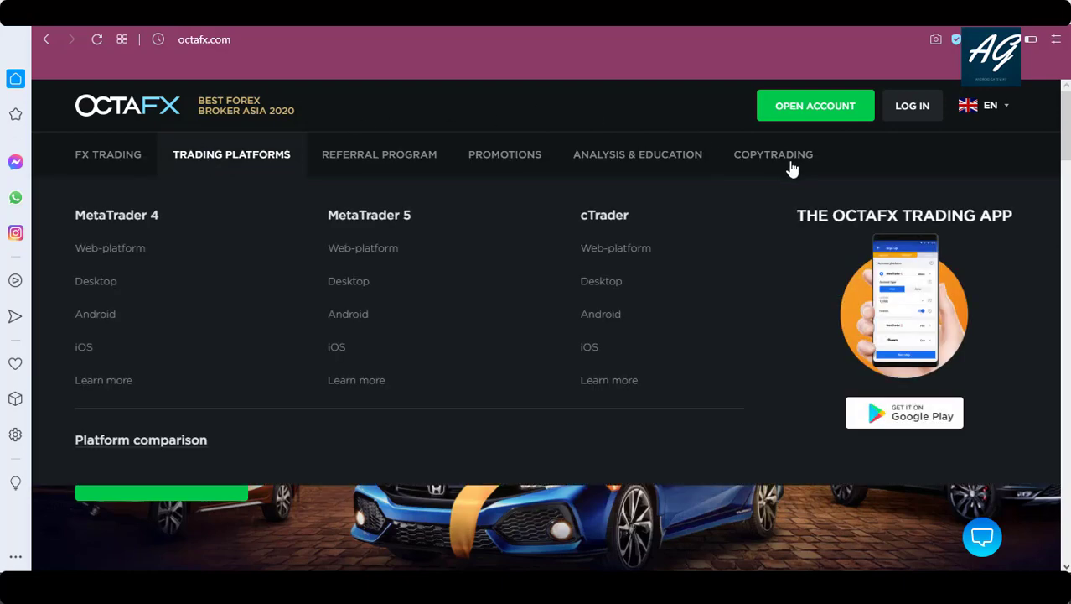
Open the 'Open new account' side panel from the header and scroll through its empty fields.
mouse_move(794, 172)
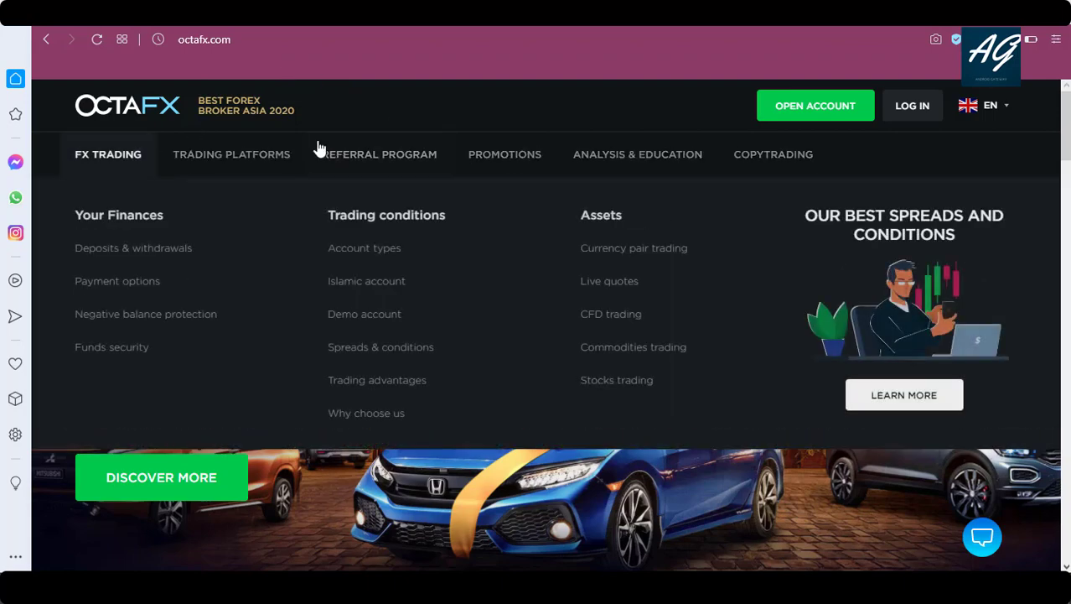
mouse_move(352, 165)
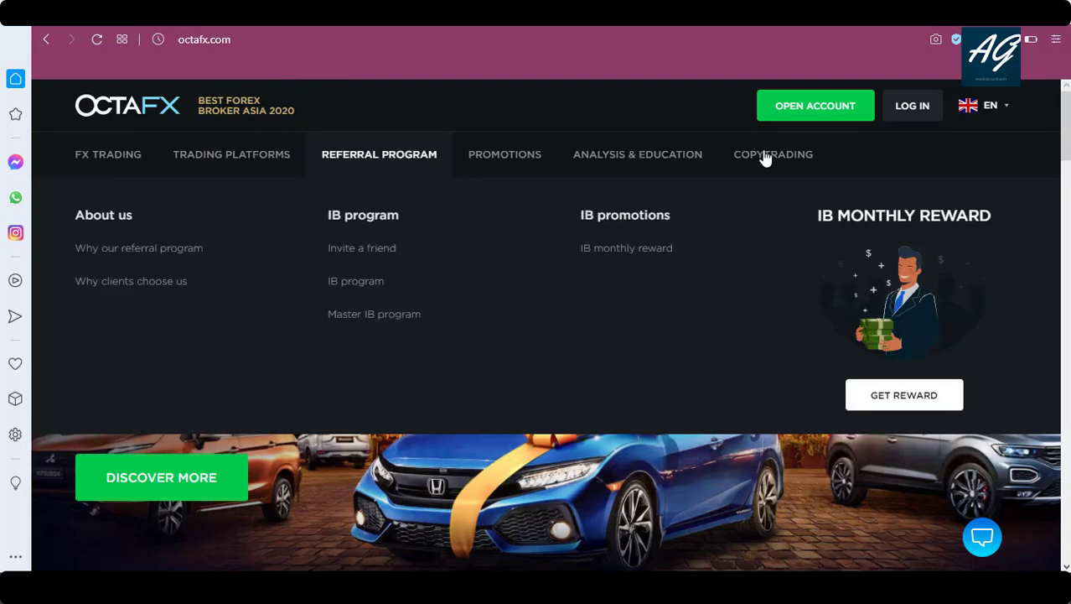
scroll(1066, 302, down, 10)
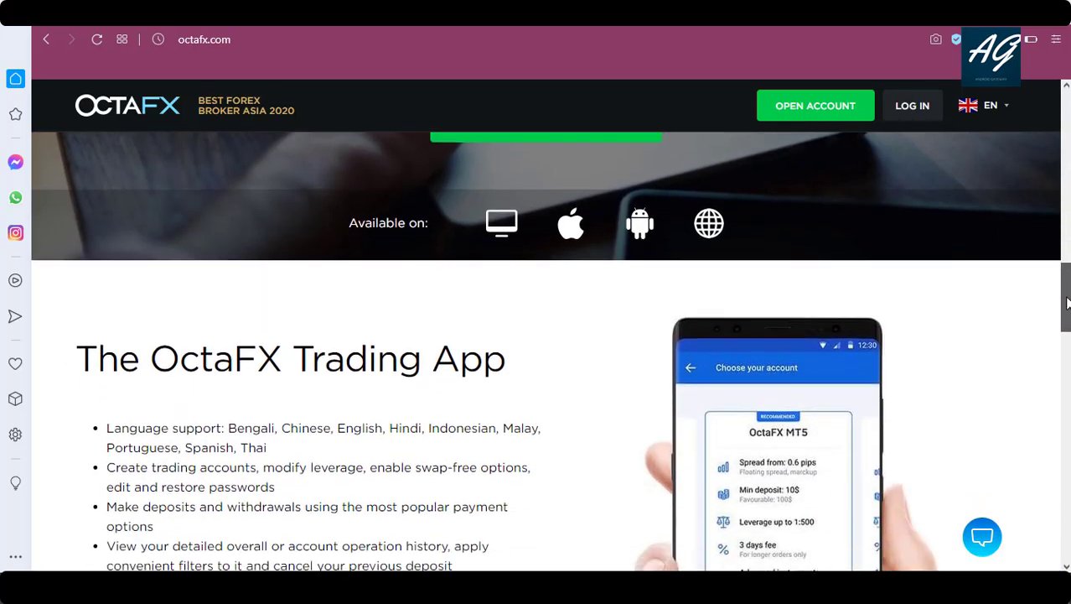
drag(1066, 301, 1065, 138)
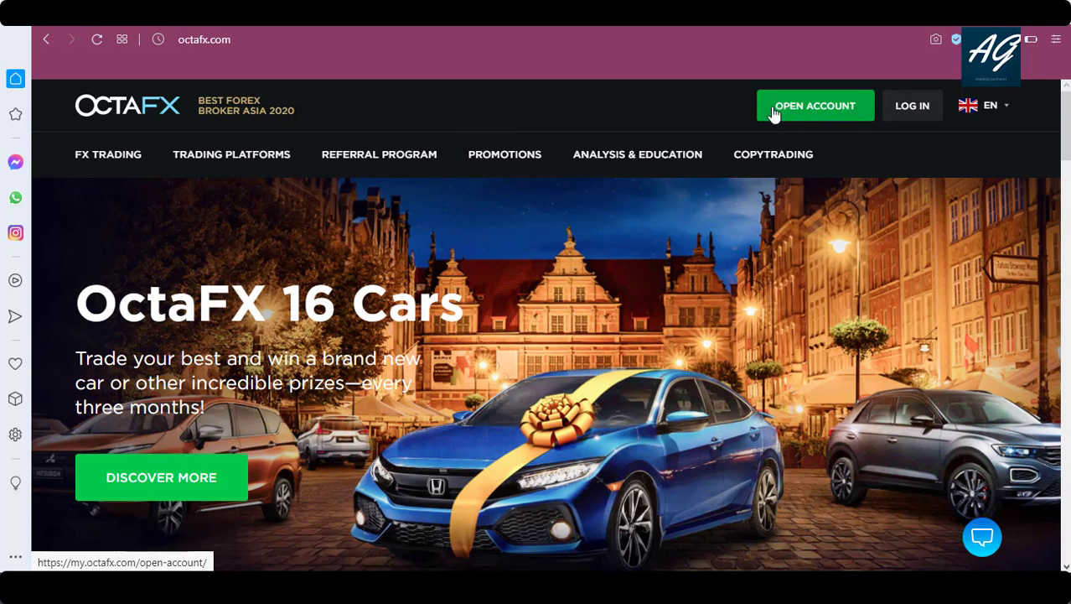
click(837, 112)
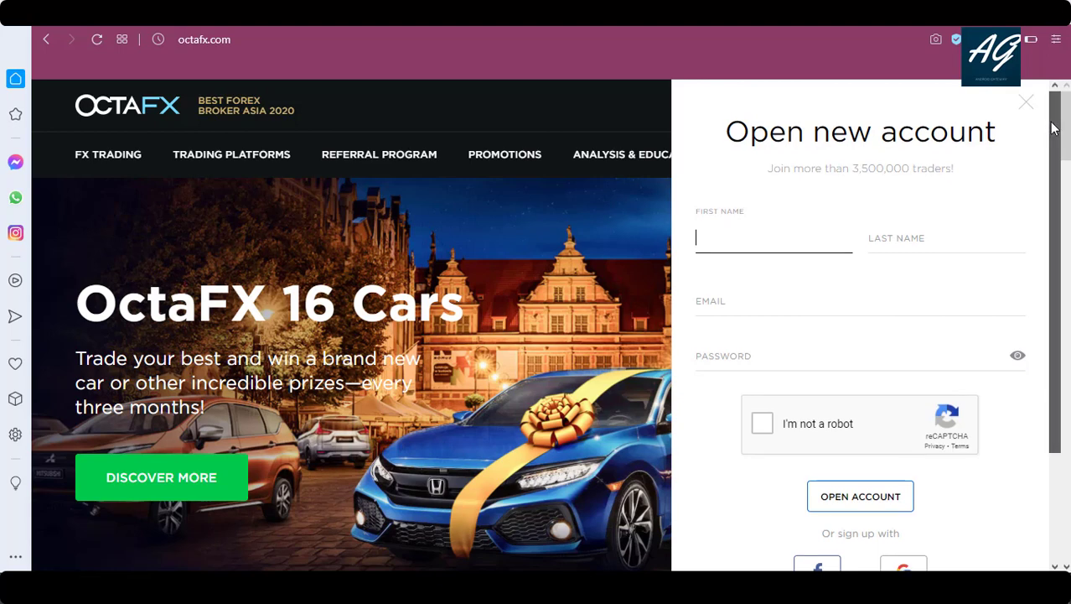
drag(1055, 128, 1060, 226)
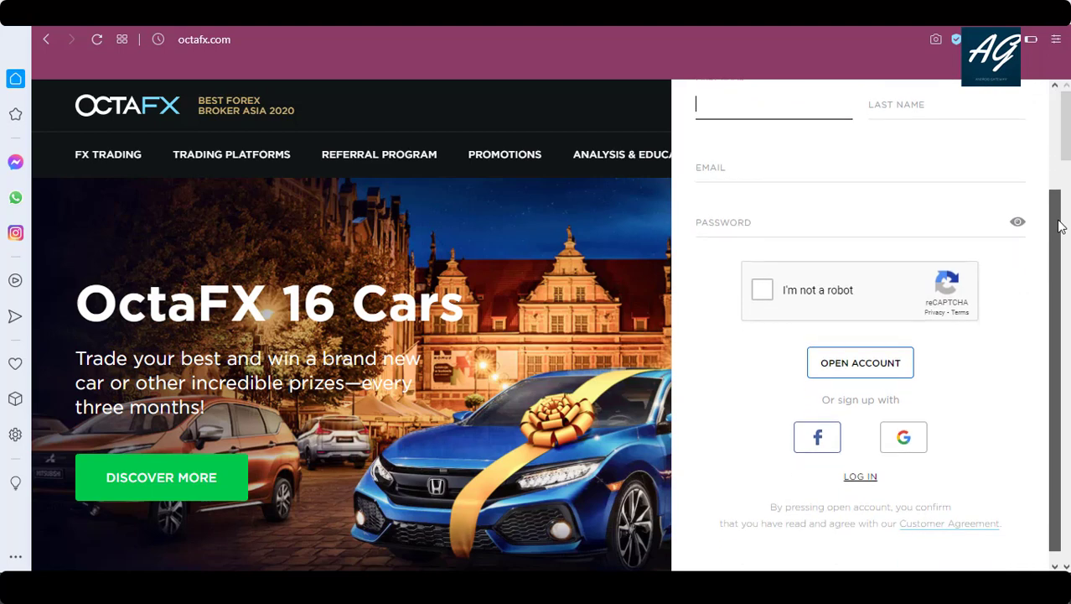
drag(1061, 226, 1048, 123)
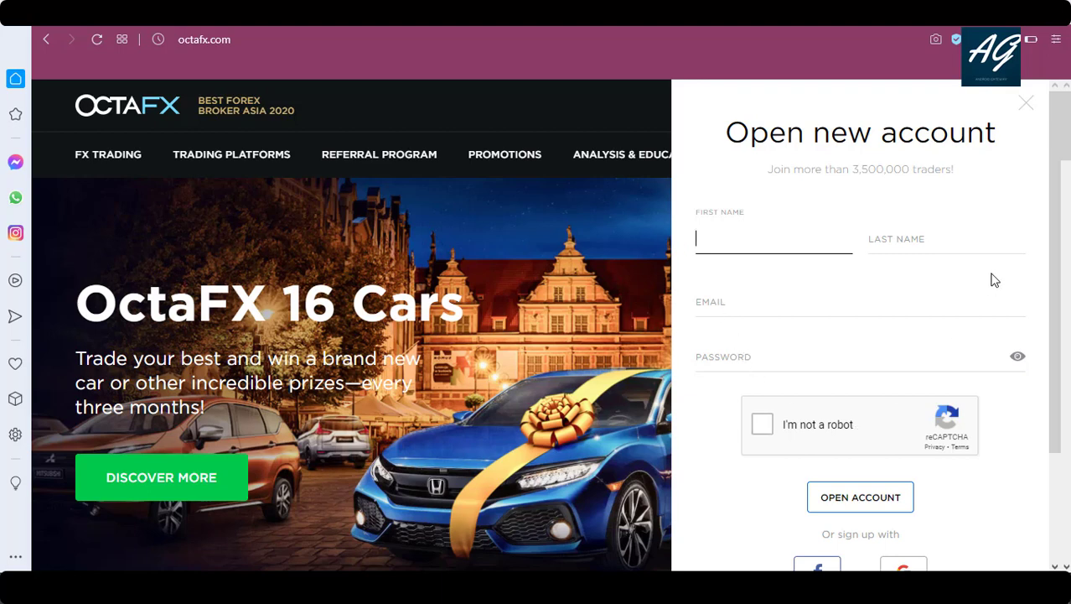
drag(1053, 209, 1053, 322)
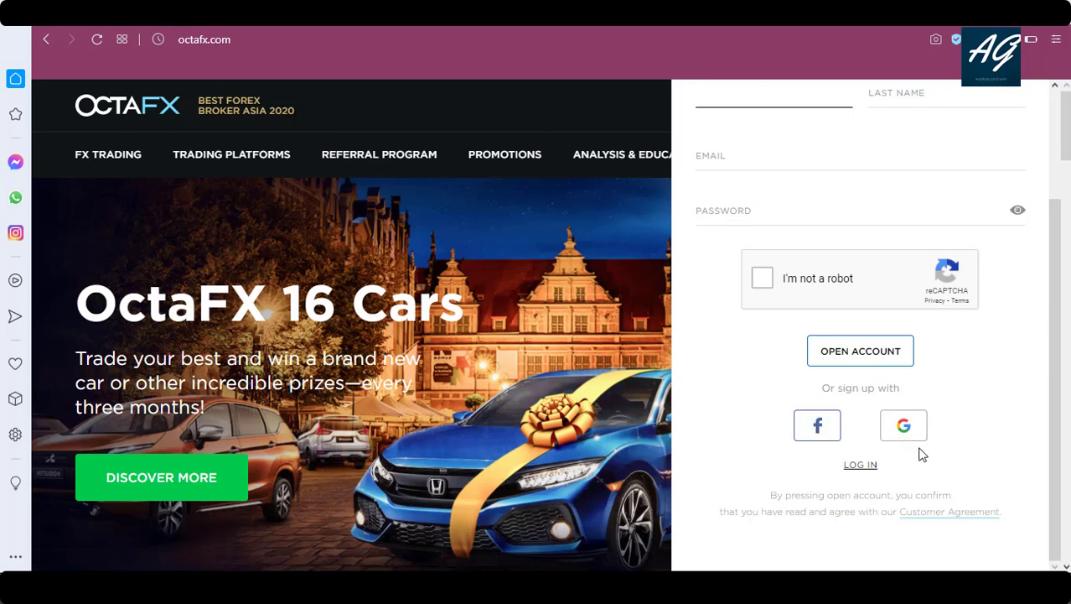
drag(1053, 388, 1053, 270)
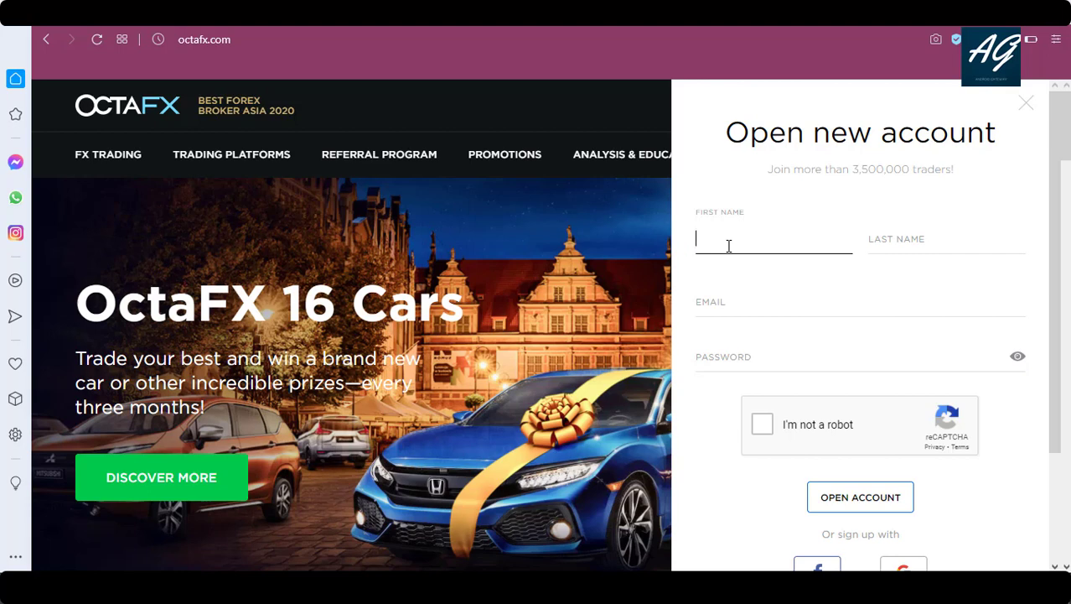
Enter the account holder's first and last name.
click(901, 245)
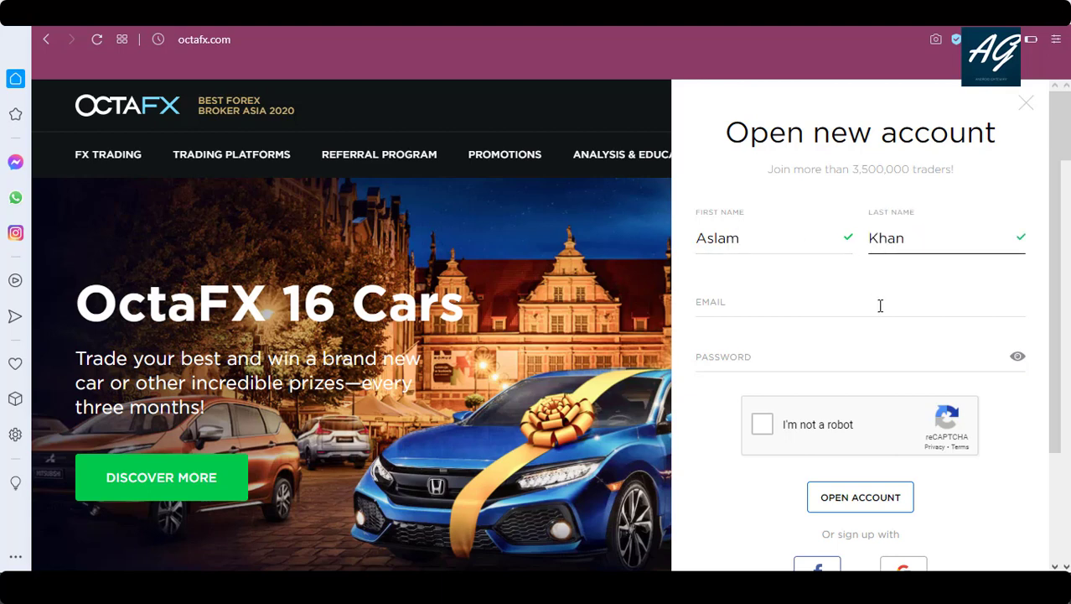
Paste the e-mail address into the Email field and enter a password meeting both requirements.
key(ctrl+v)
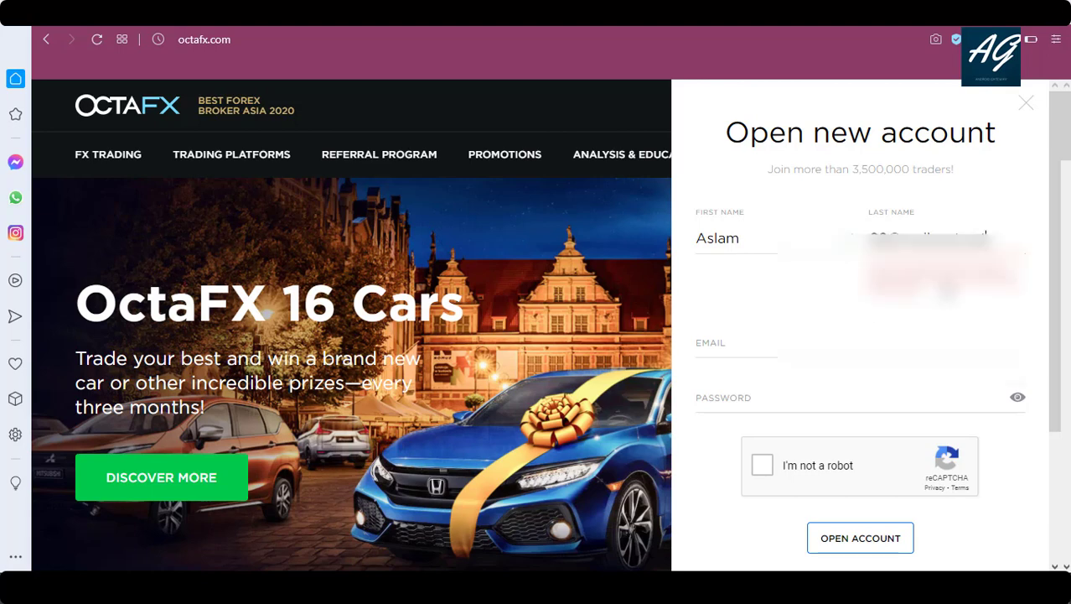
key(ctrl+z)
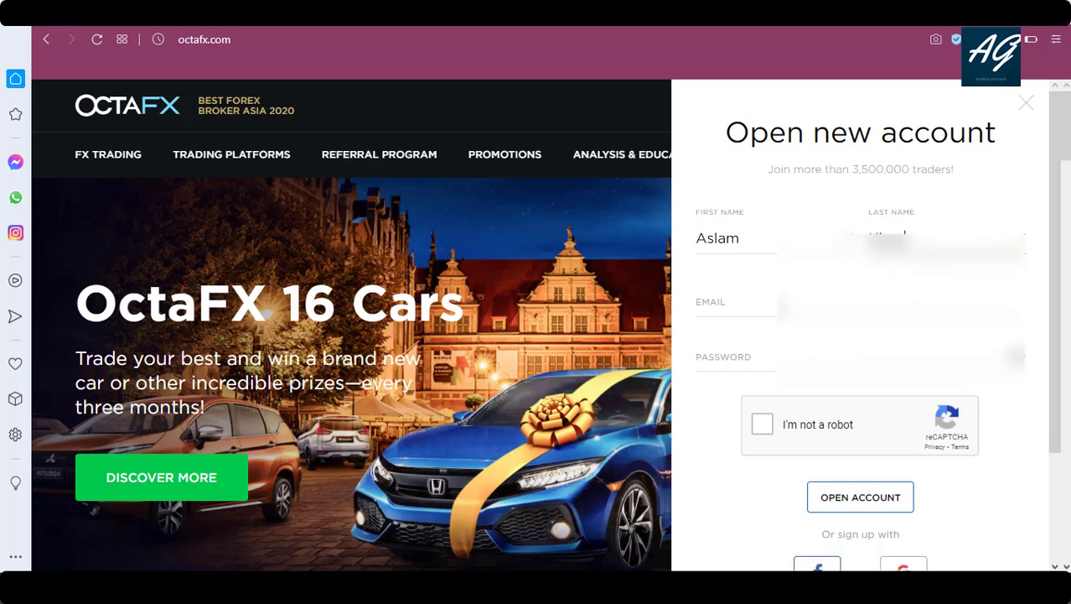
click(736, 302)
key(ctrl+v)
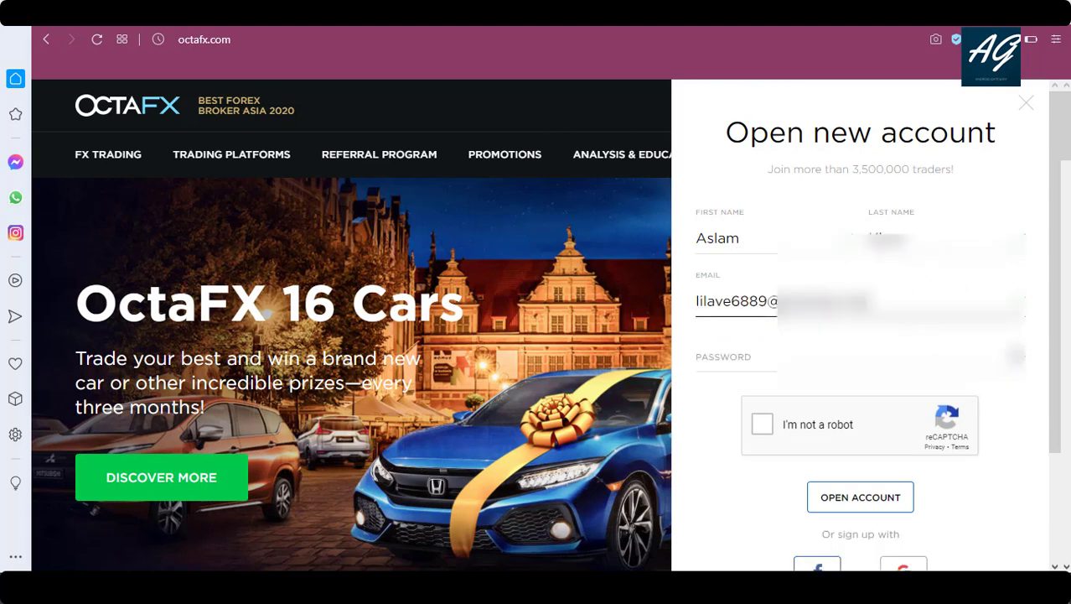
click(771, 358)
text(••••••)
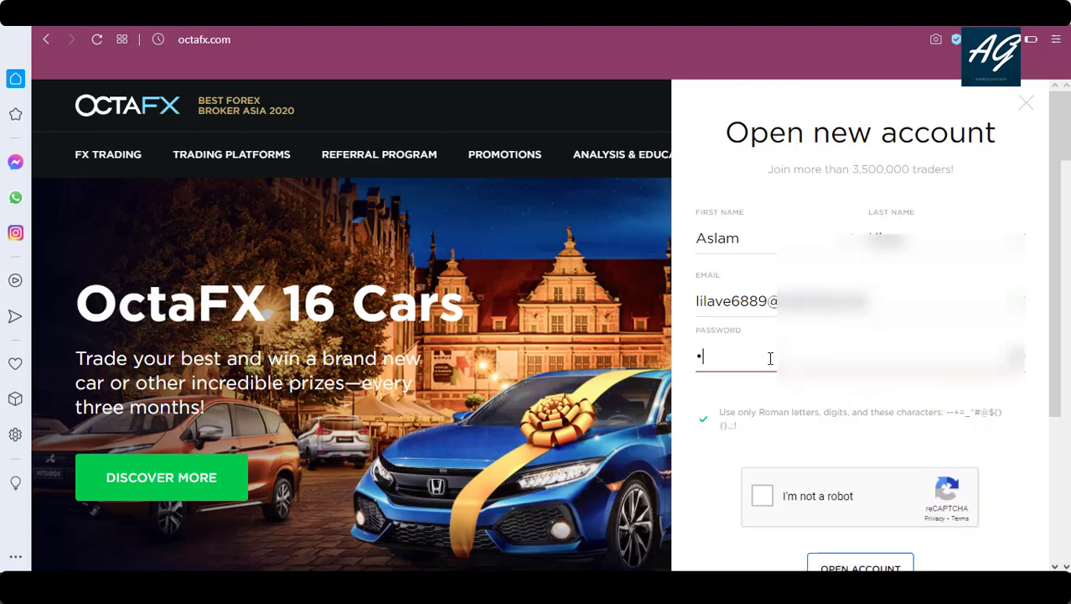
text(••)
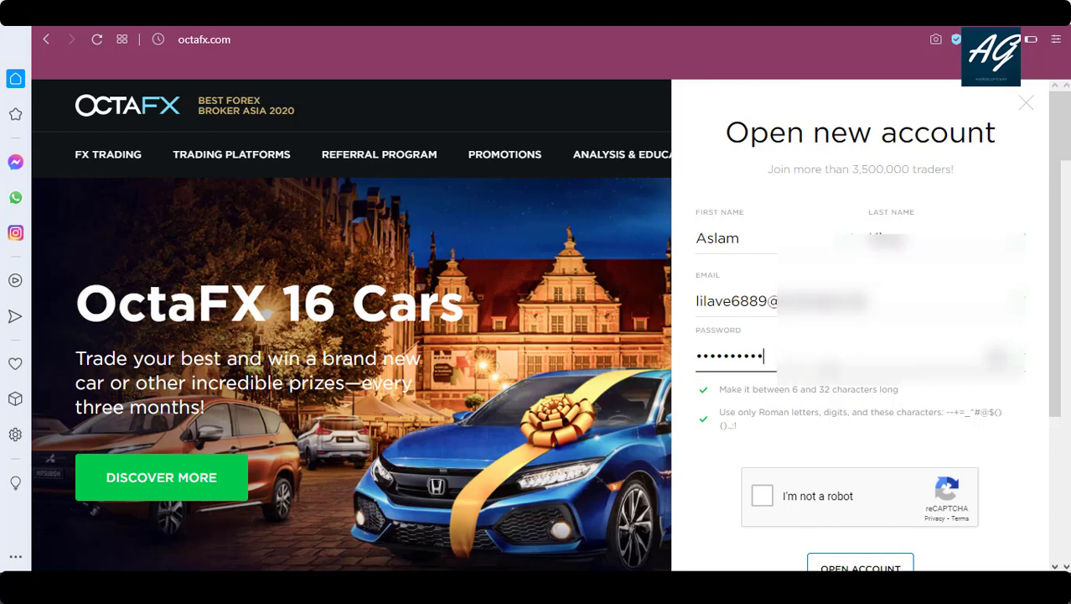
drag(1056, 293, 1057, 353)
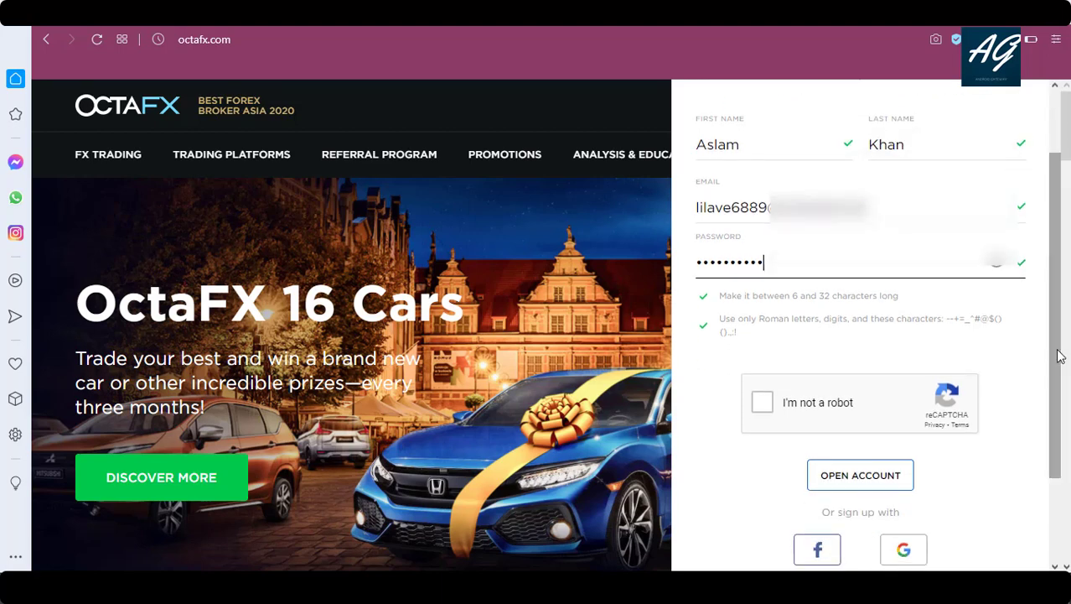
Pass the reCAPTCHA by selecting every crosswalk image and verifying.
click(764, 406)
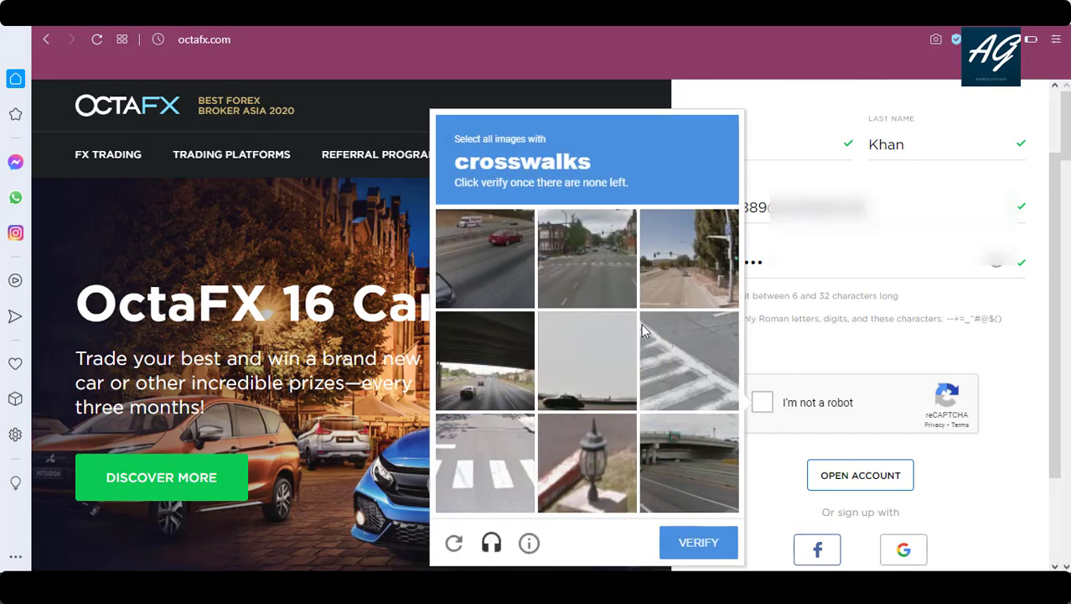
click(724, 374)
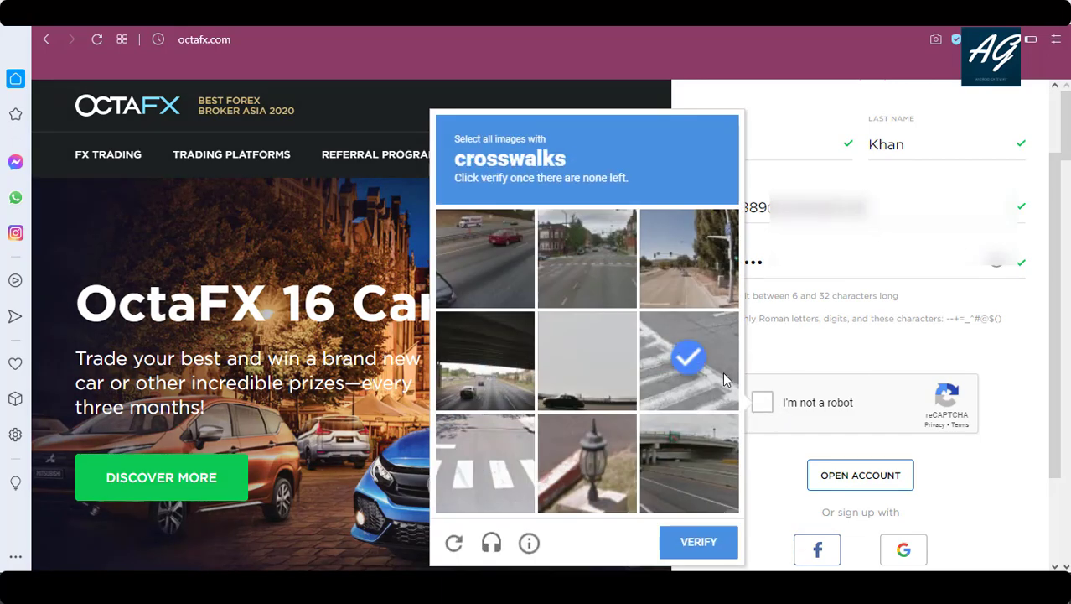
click(578, 222)
click(474, 492)
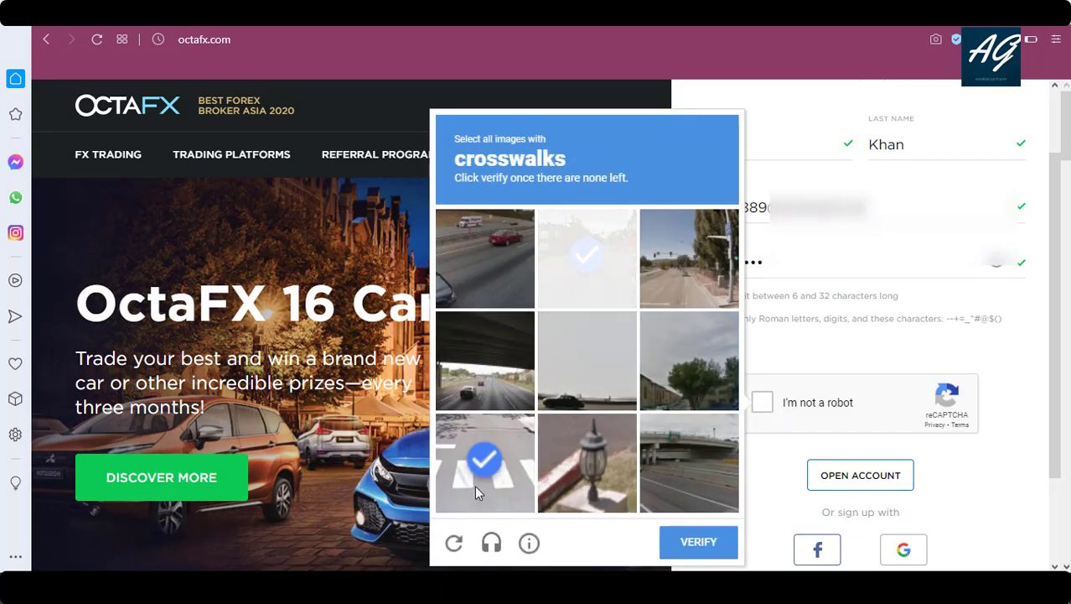
click(475, 489)
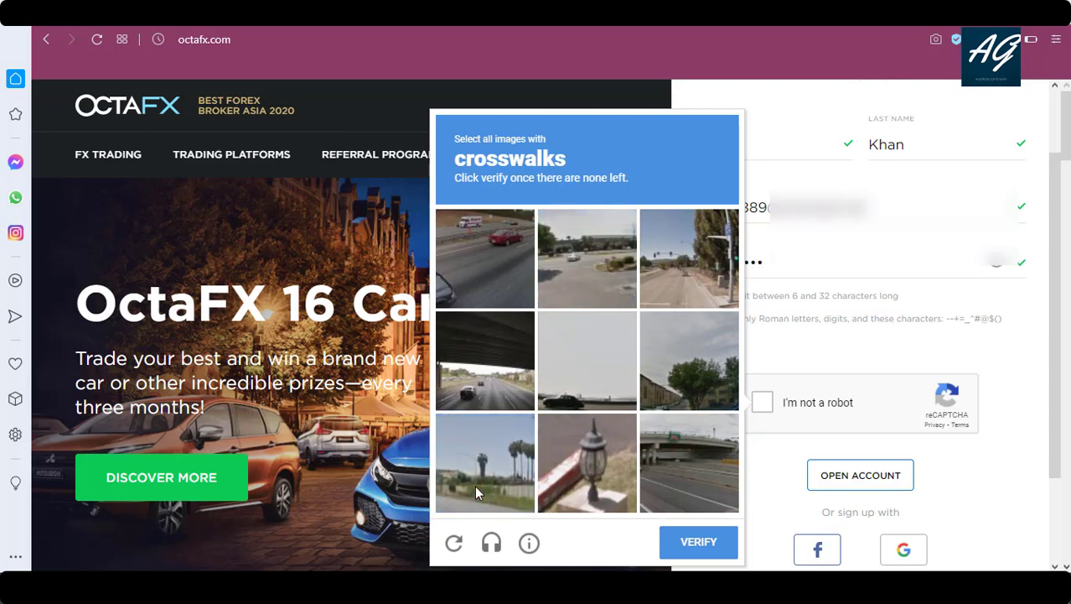
click(696, 542)
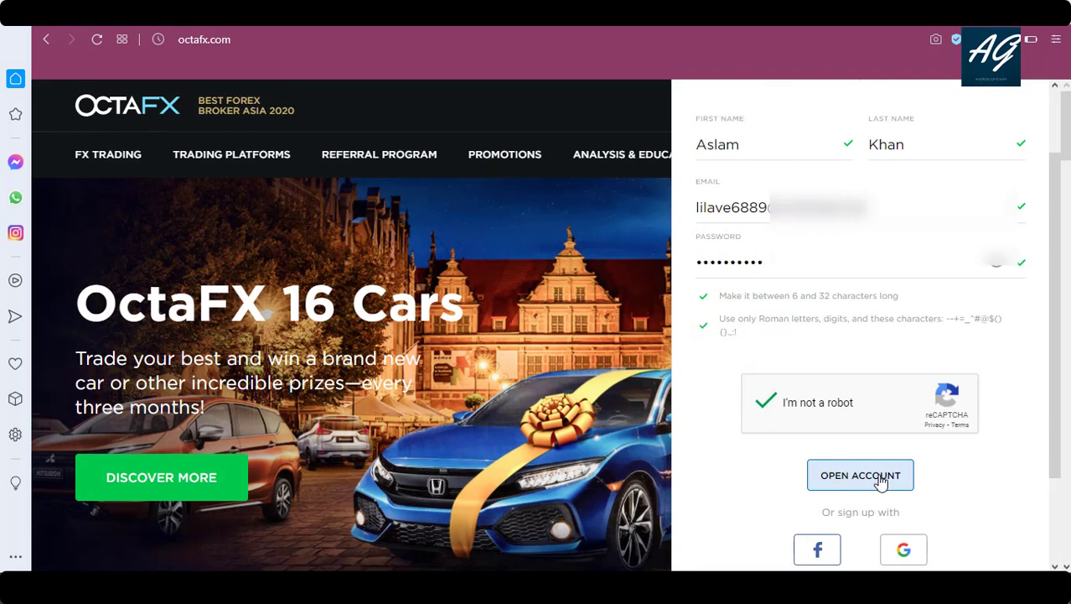
Submit the completed registration form with the OPEN ACCOUNT button.
click(880, 484)
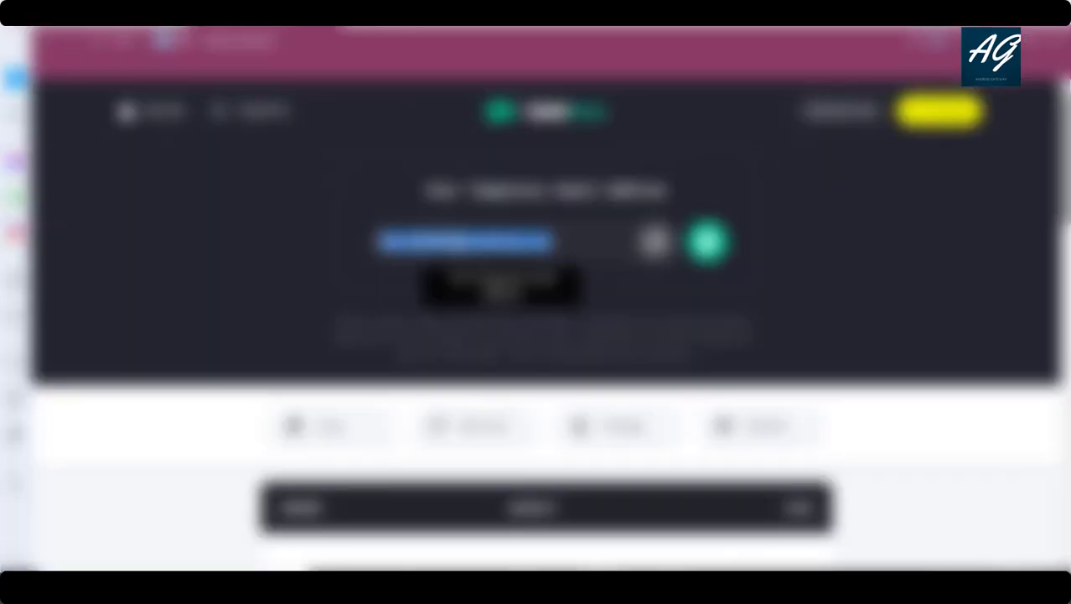
Confirm the address via the Confirm button in OctaFX's 'Confirm your email' message.
scroll(536, 335, down, 5)
scroll(536, 335, down, 2)
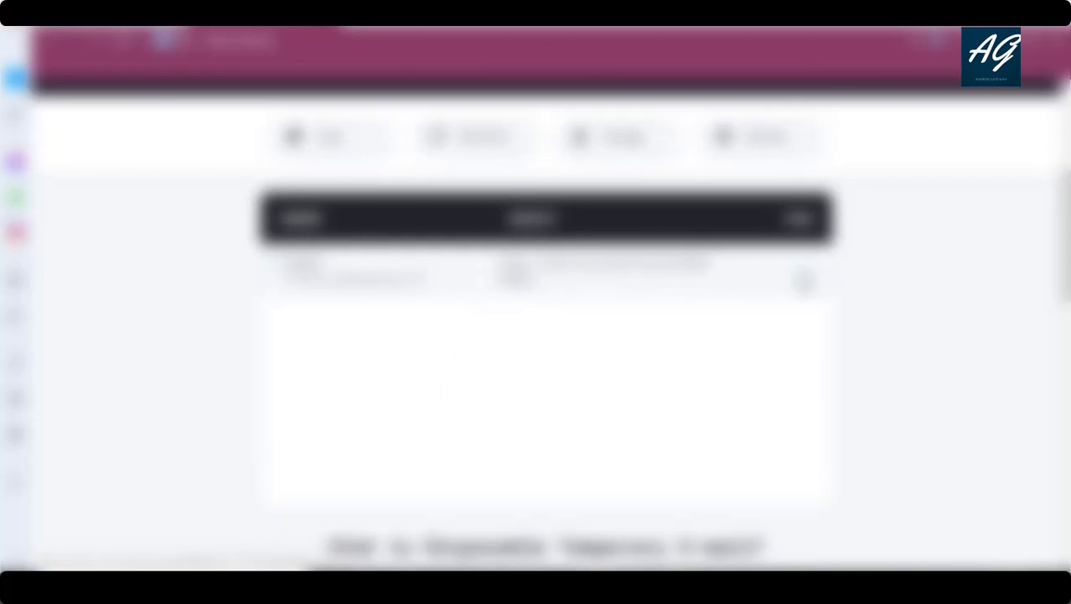
scroll(536, 335, up, 4)
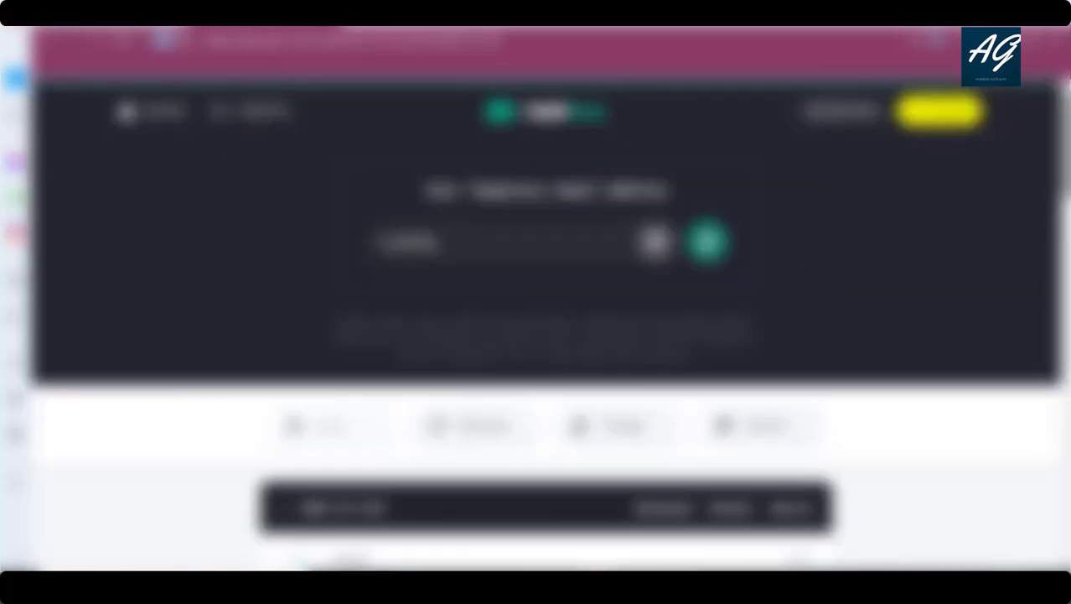
scroll(537, 335, down, 5)
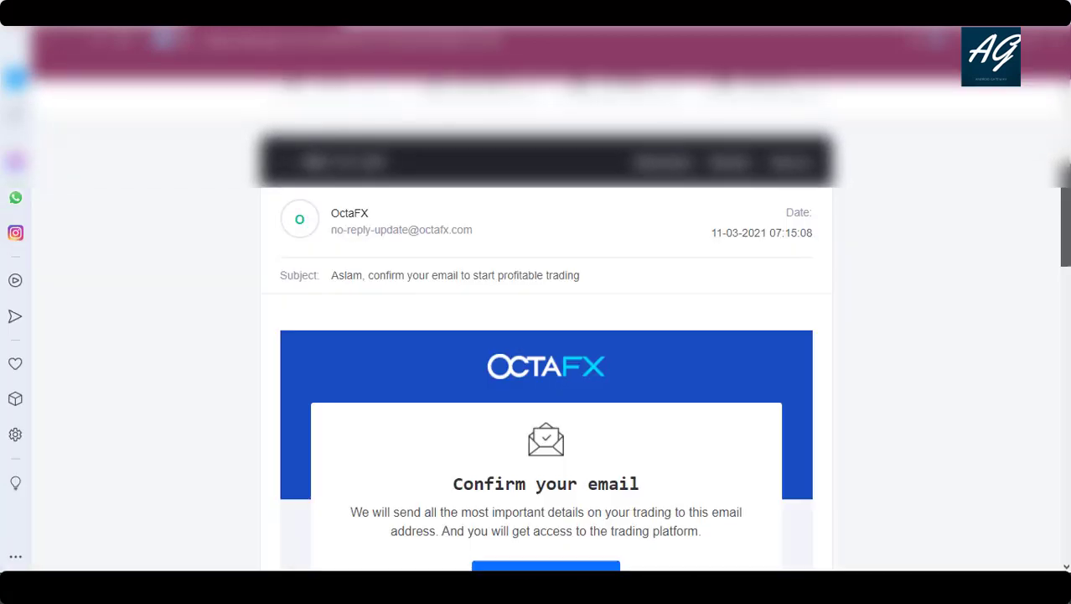
scroll(546, 377, down, 1)
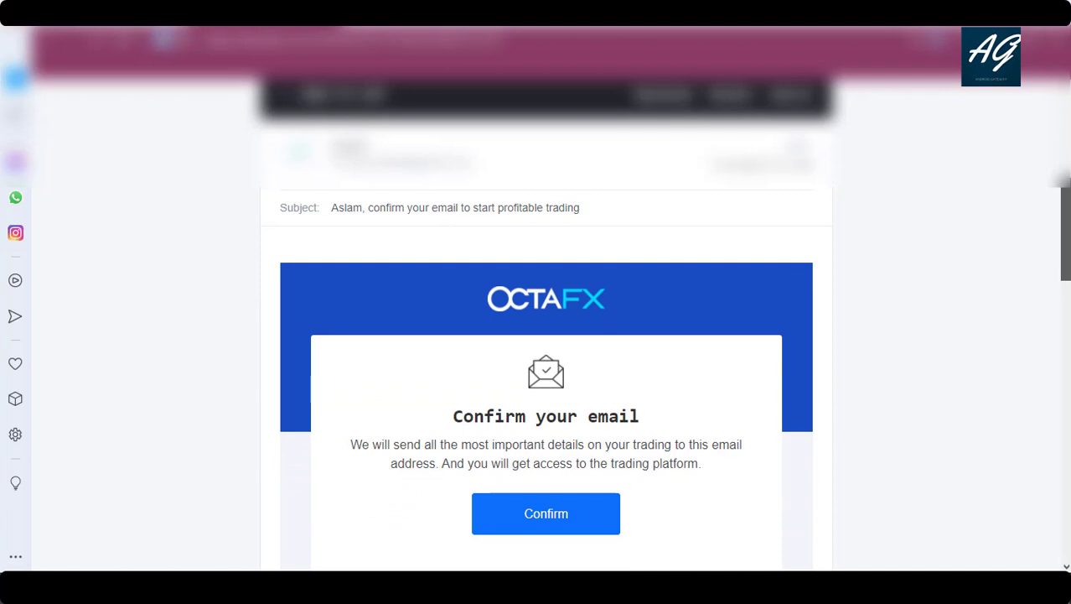
scroll(546, 335, down, 1)
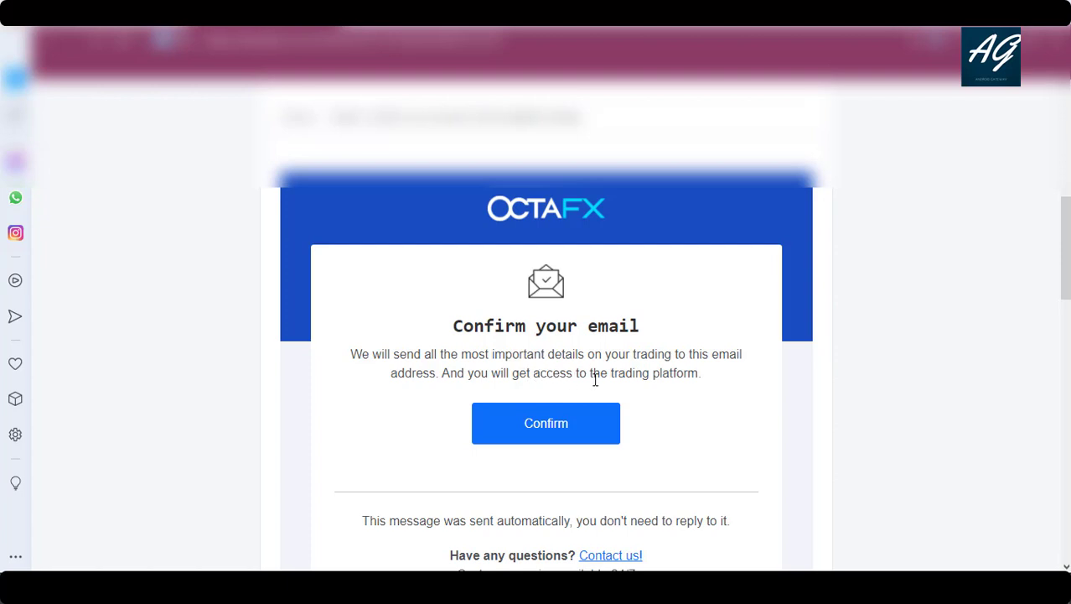
click(565, 430)
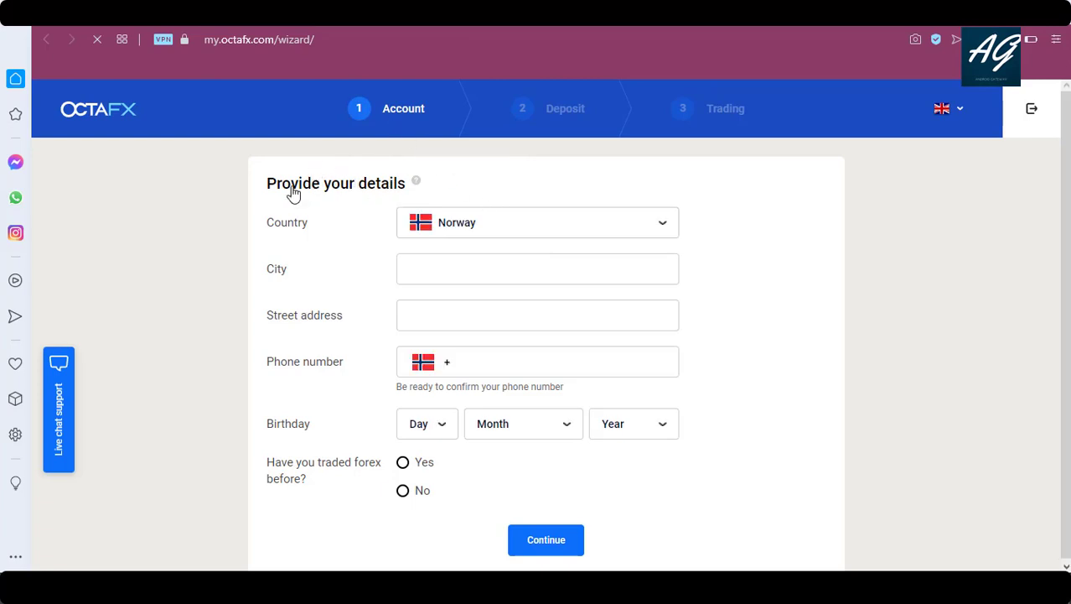
Set the country to Bangladesh and enter the city.
click(662, 224)
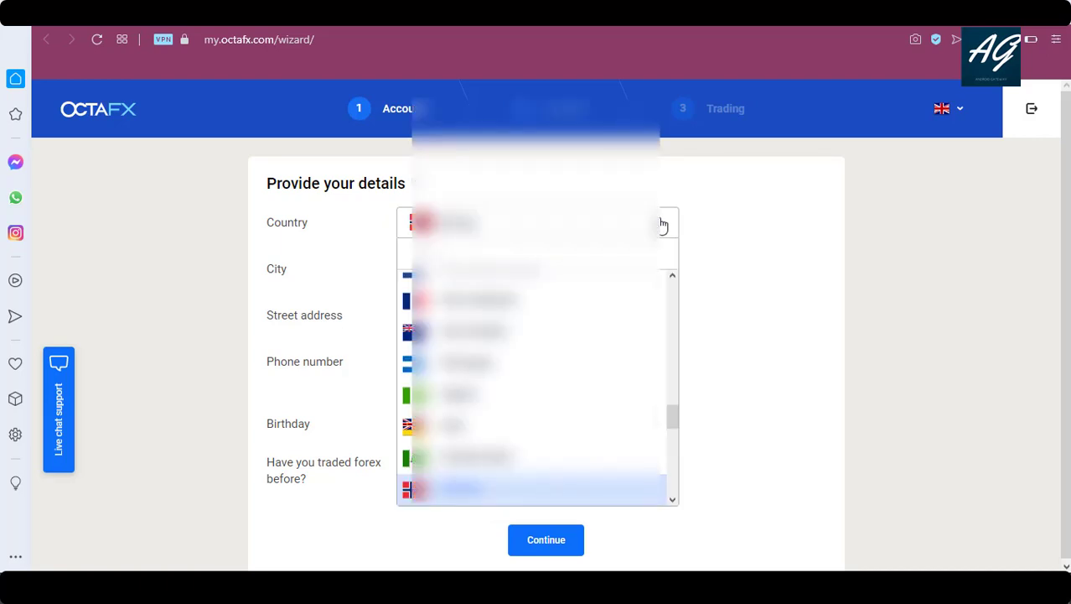
text(ba)
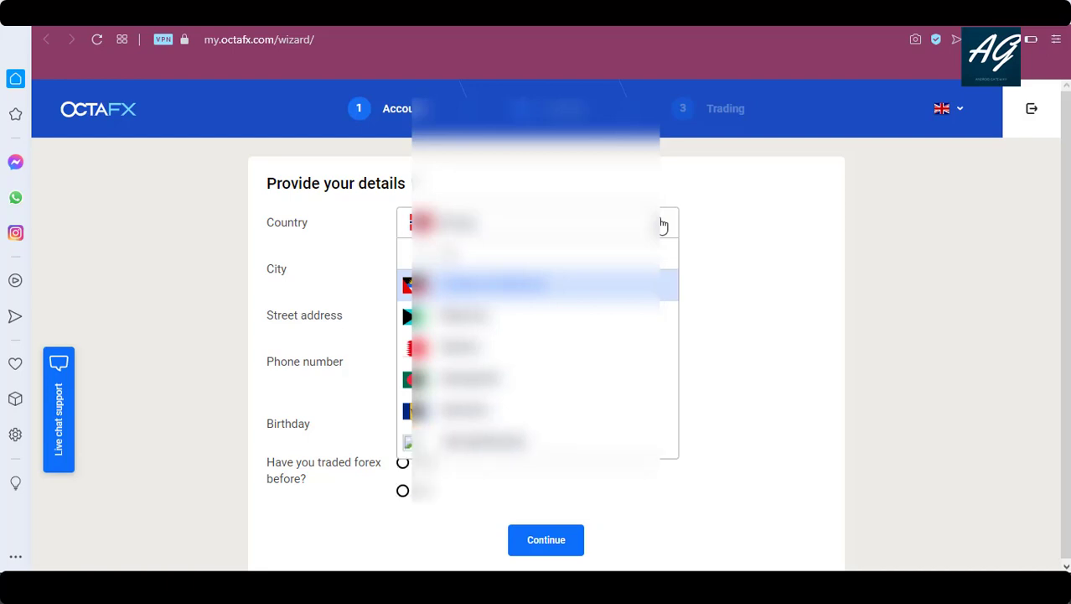
key(Down)
key(Down)
key(Down)
key(Return)
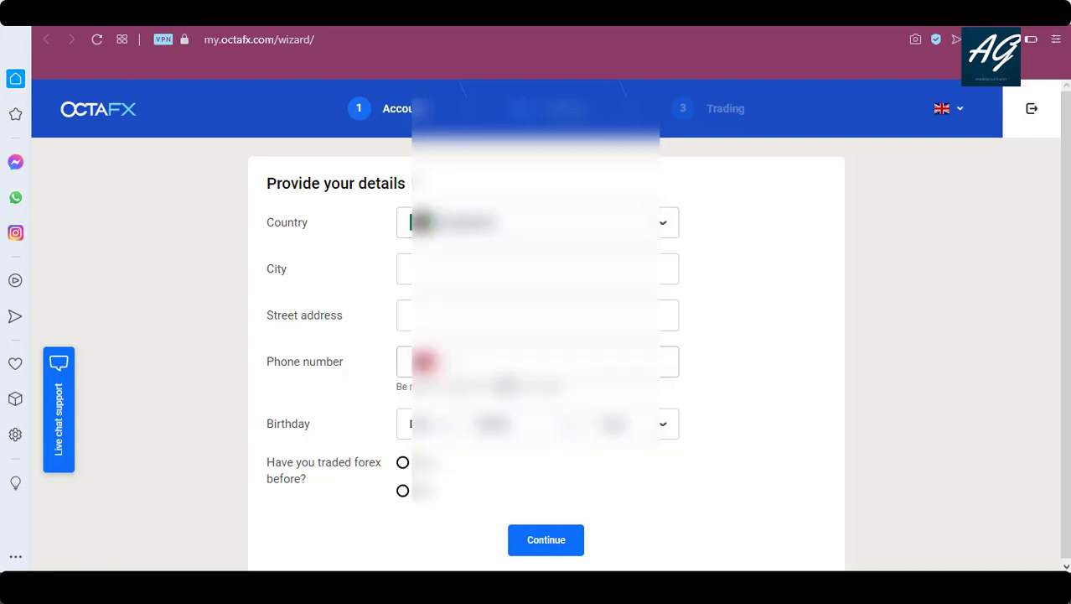
click(536, 268)
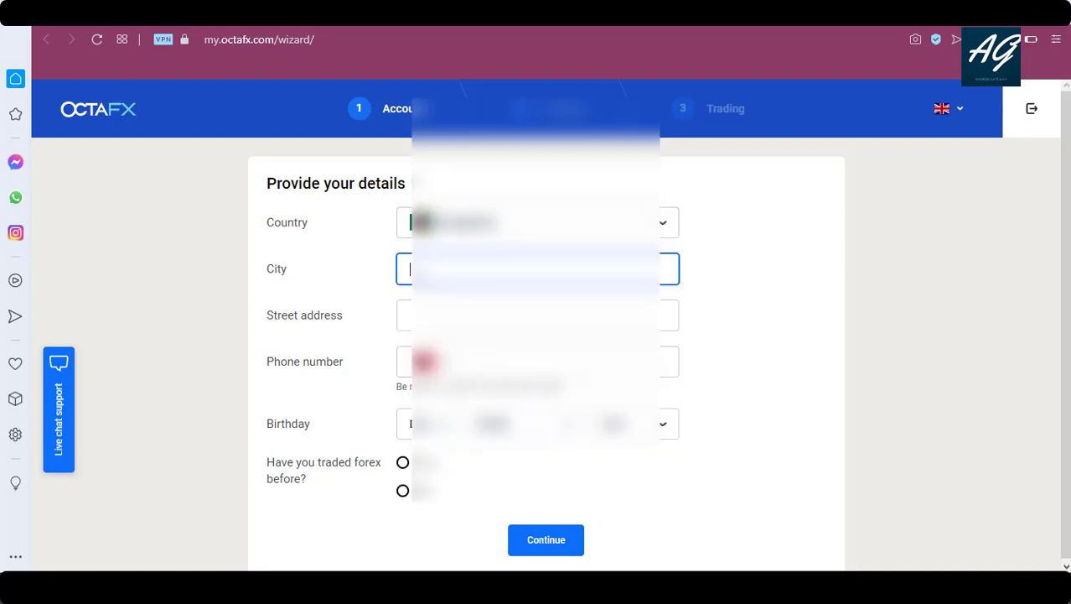
text(Dhaka)
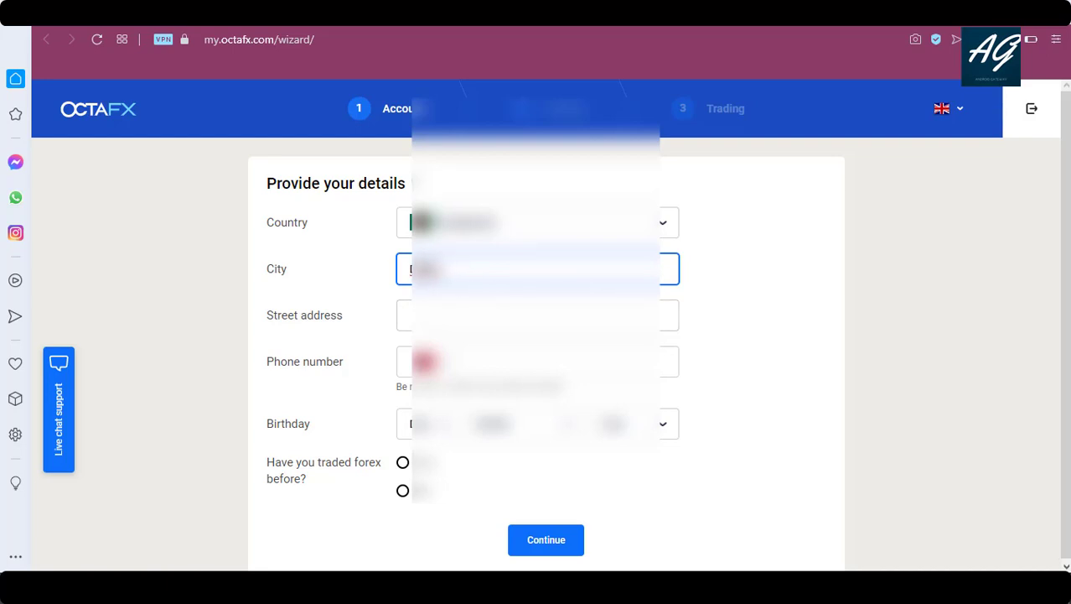
right_click(417, 262)
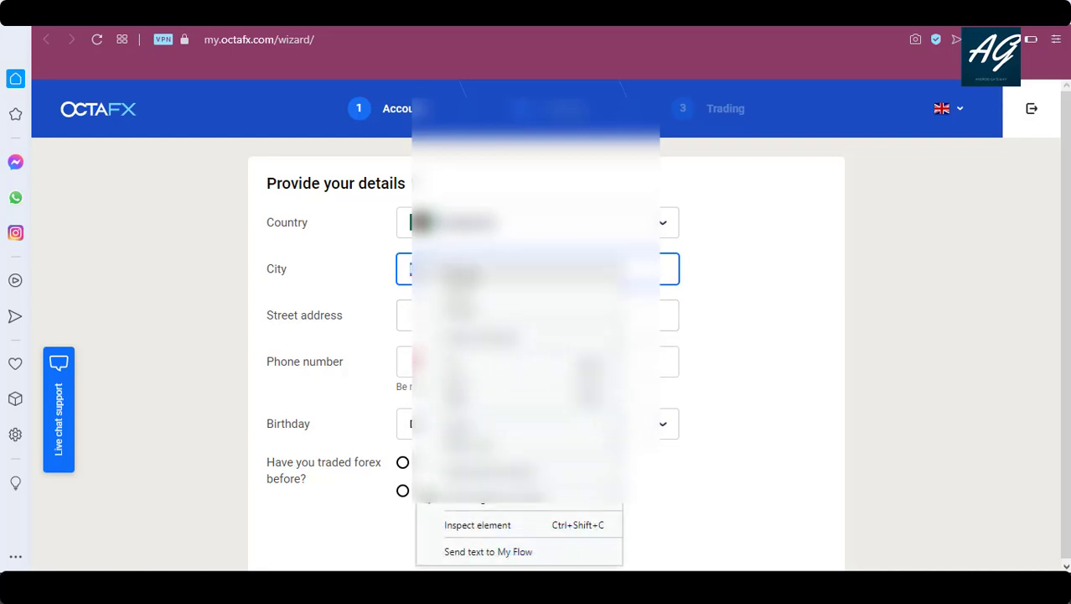
key(Escape)
Enter the street address and the phone number.
click(410, 315)
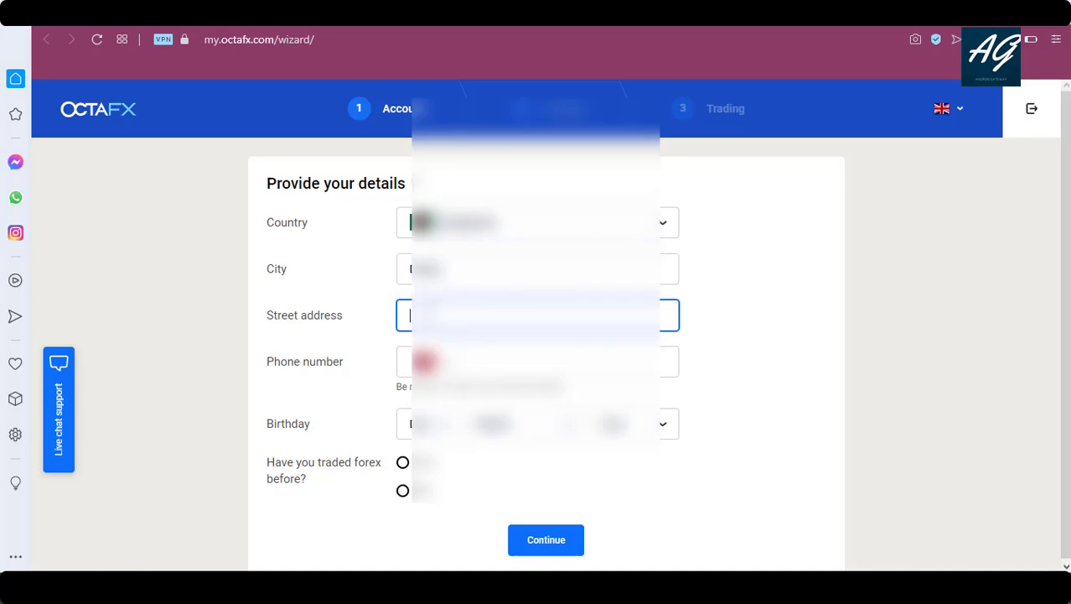
text(N12)
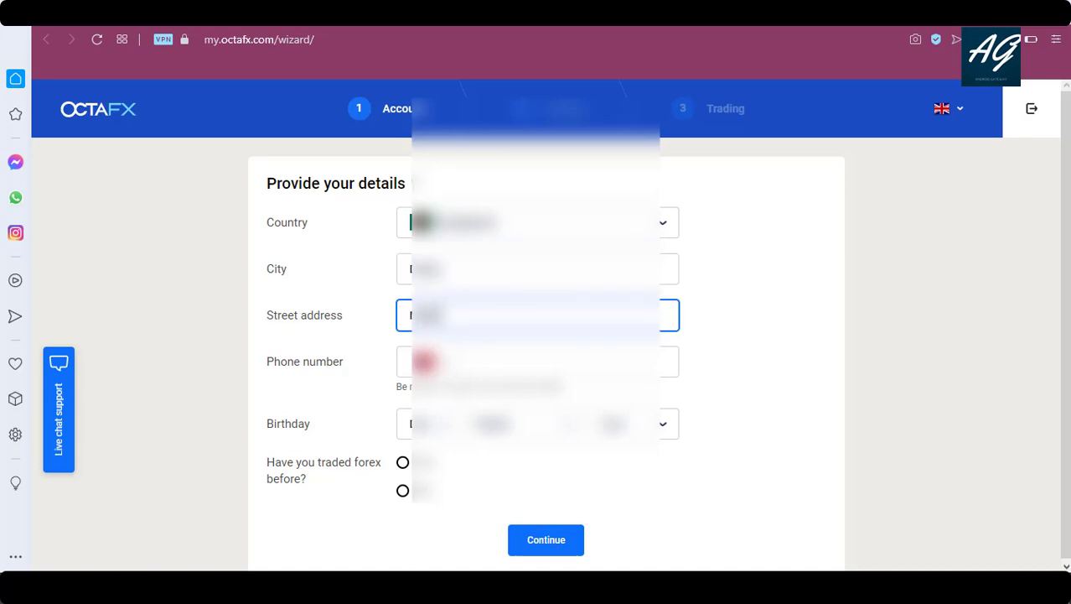
text( Str)
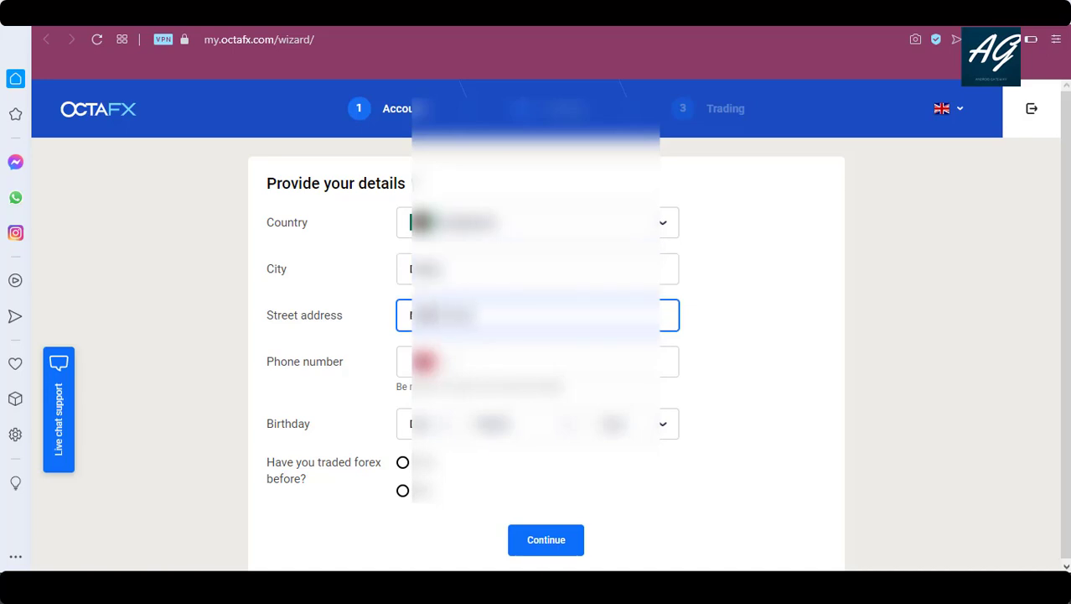
click(537, 362)
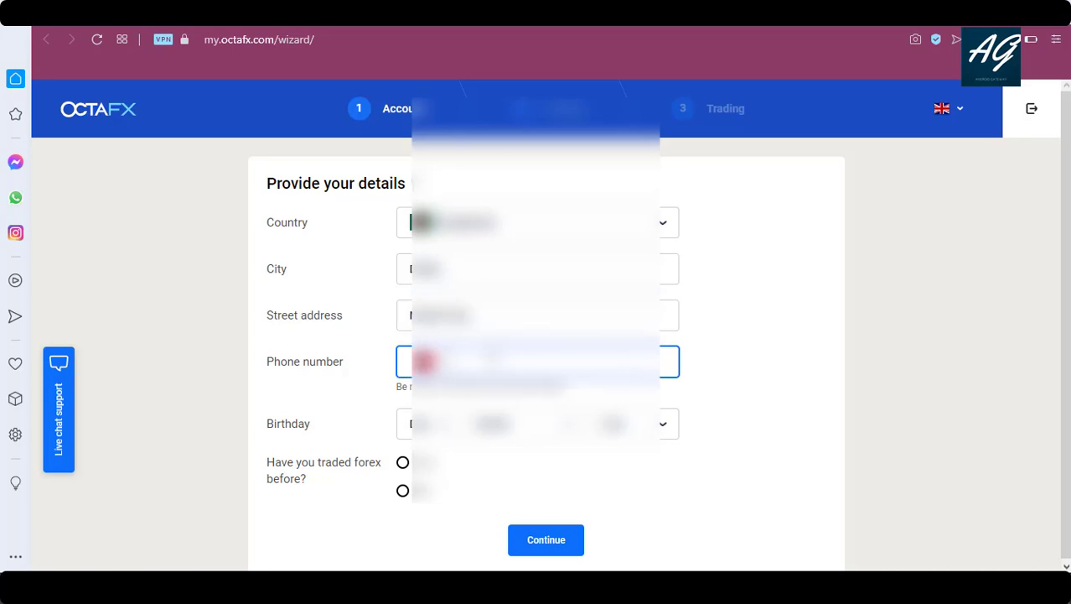
text(12)
text(1234567)
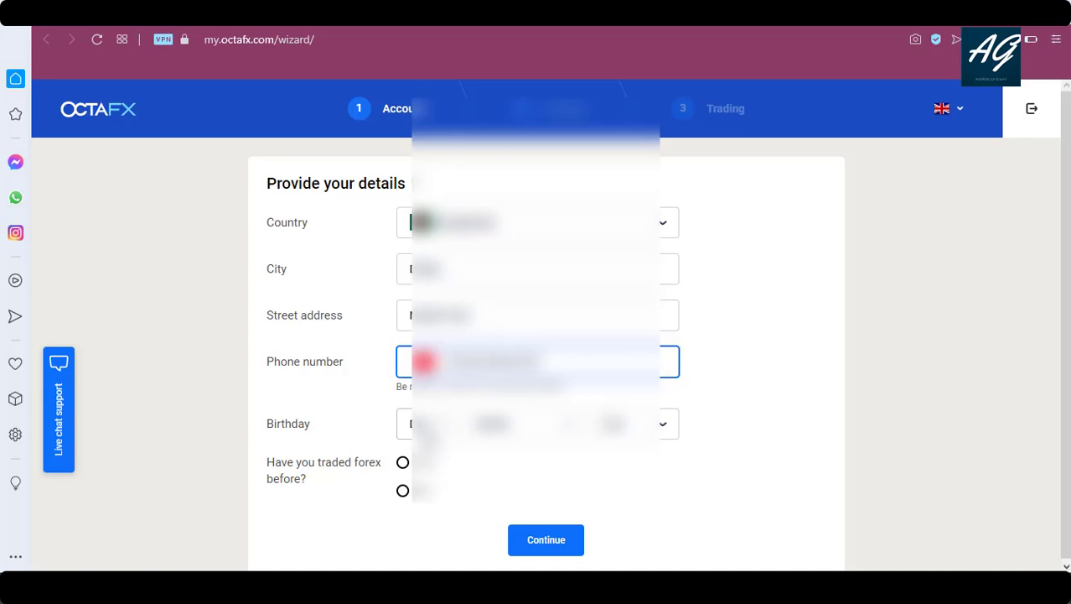
Choose the birth day, month and year, answer Yes to prior forex trading, and continue.
click(420, 430)
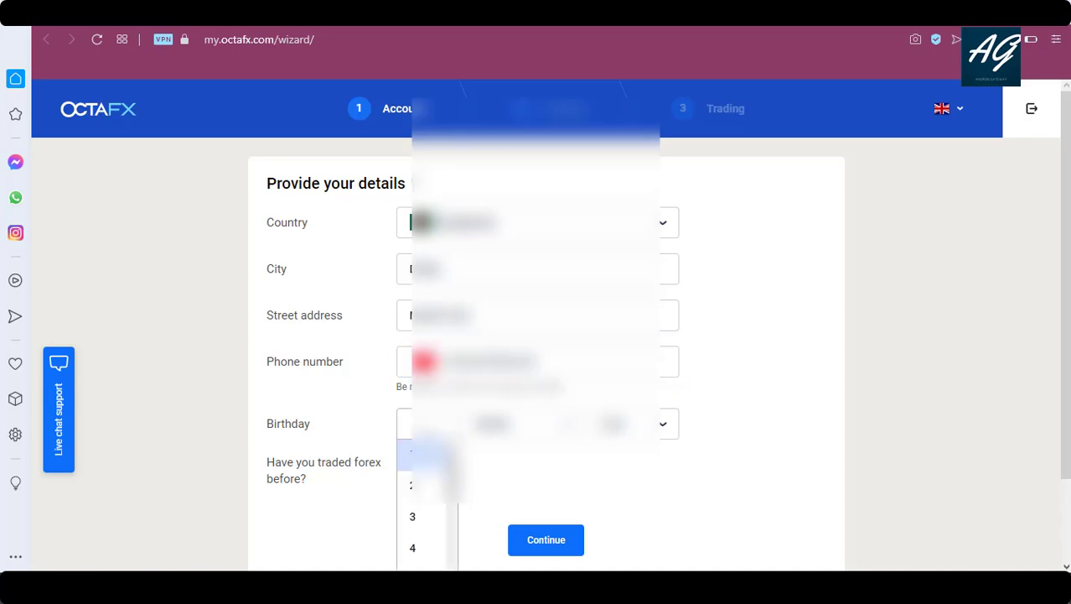
click(418, 548)
click(541, 424)
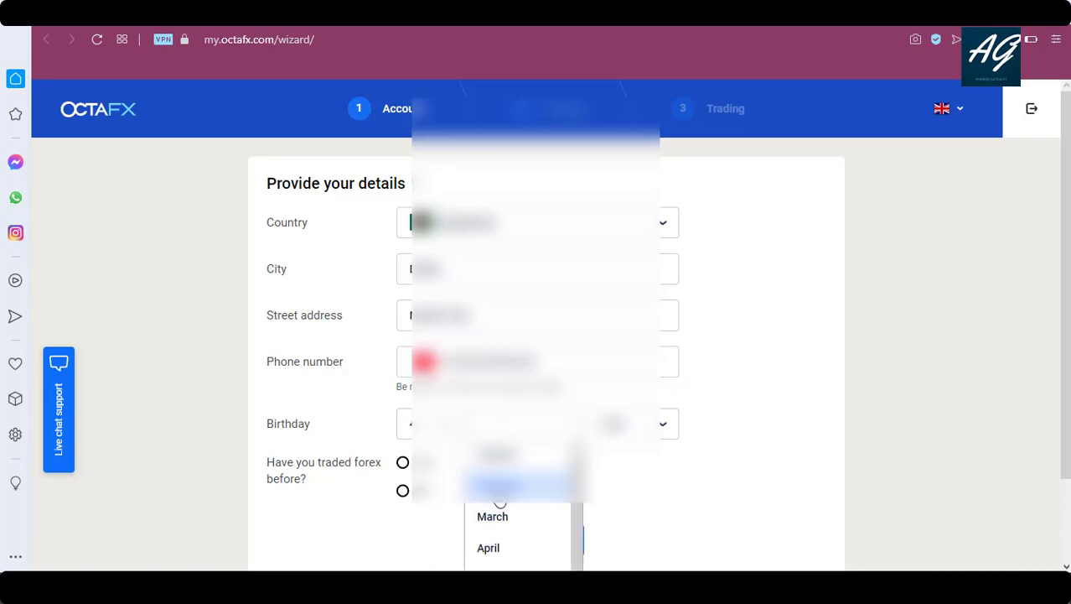
click(500, 502)
click(618, 426)
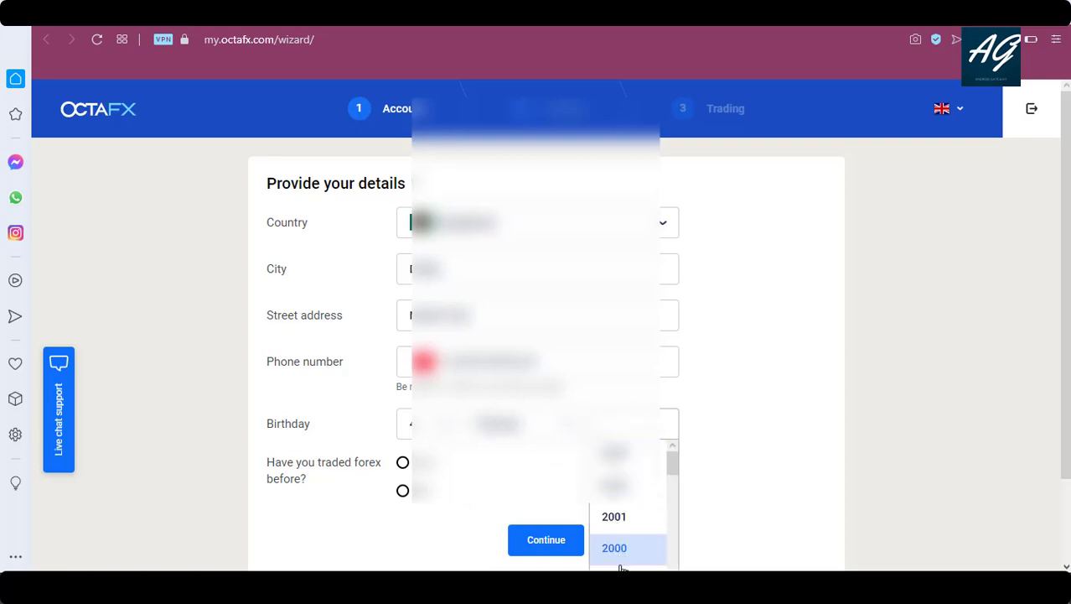
drag(674, 464, 674, 486)
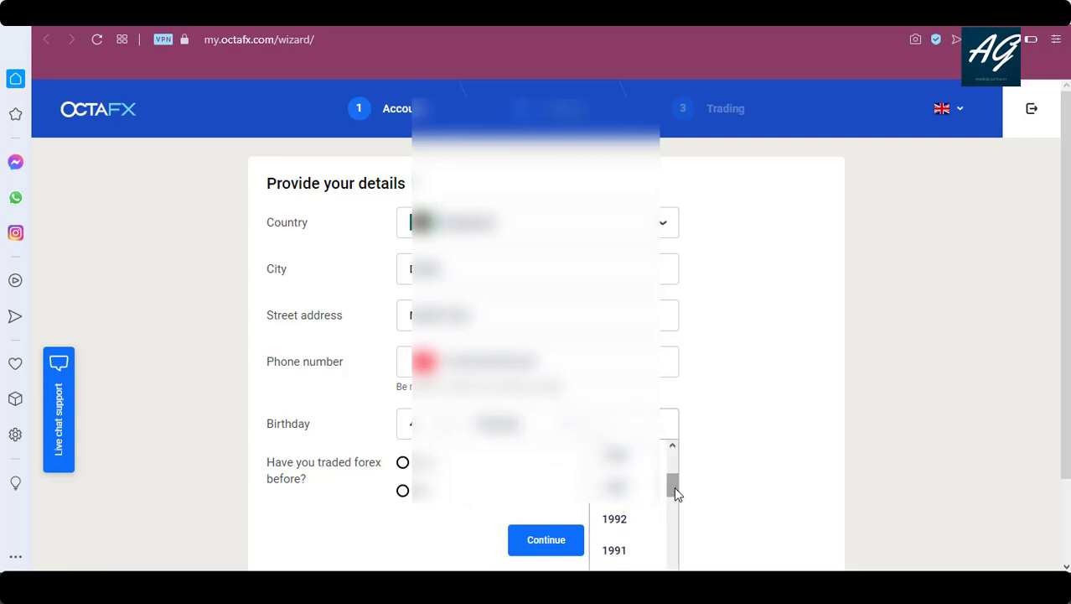
click(623, 497)
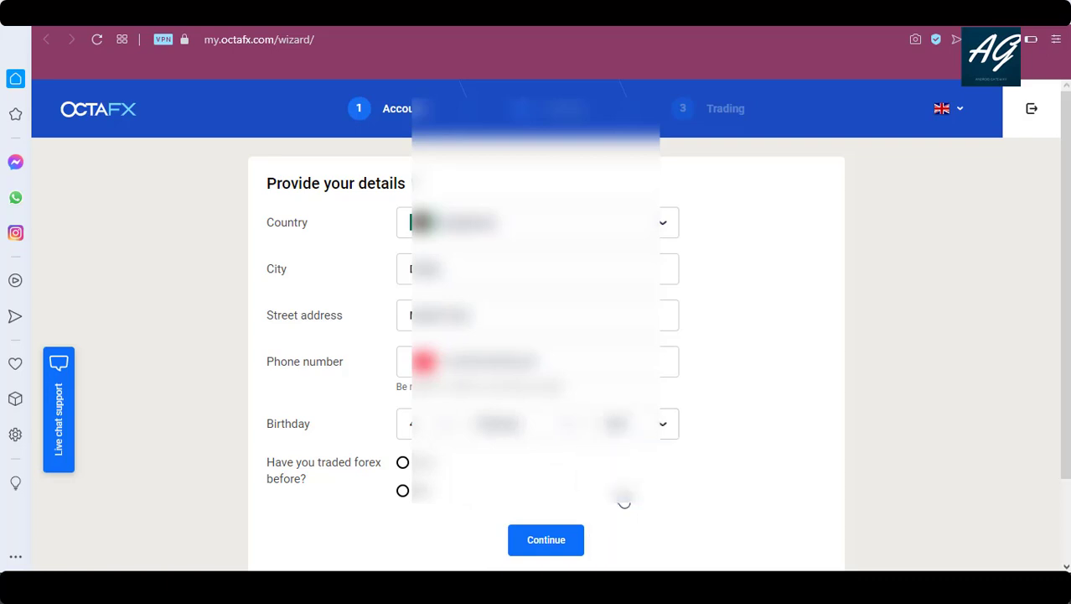
click(402, 463)
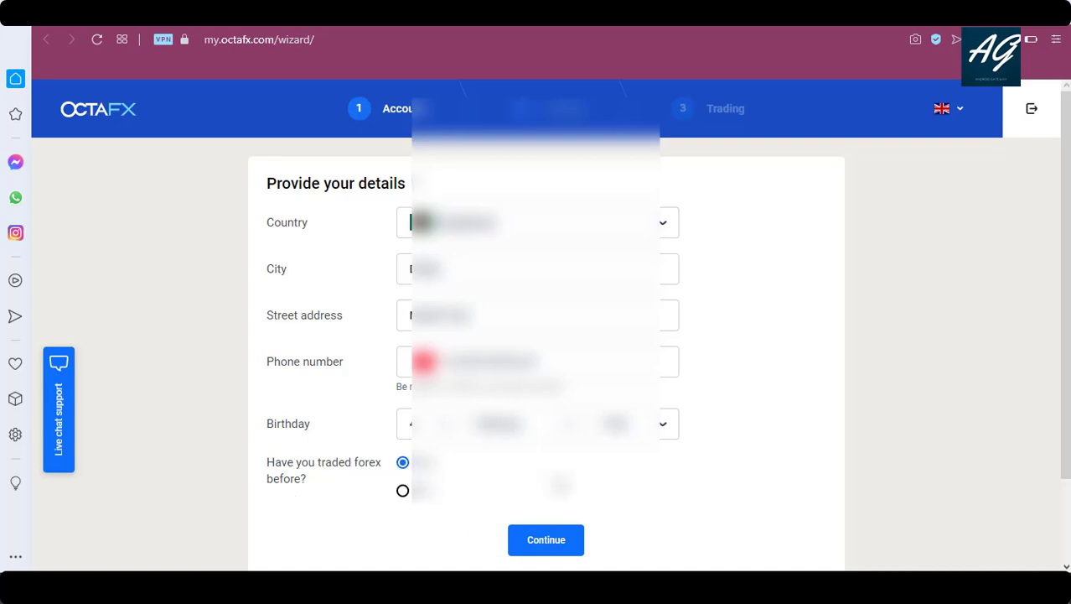
scroll(1065, 336, down, 1)
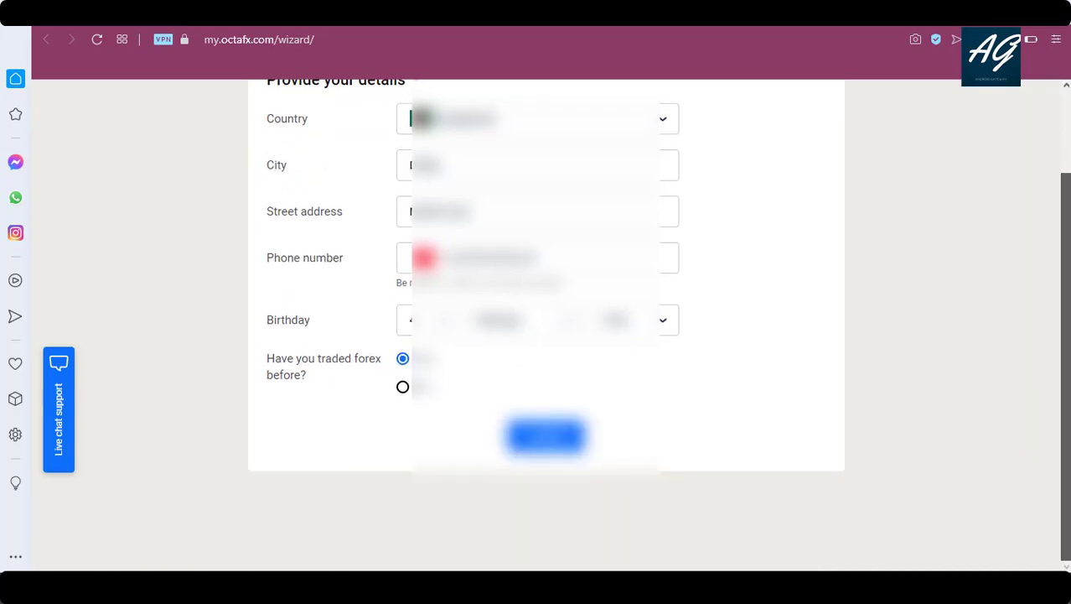
click(533, 440)
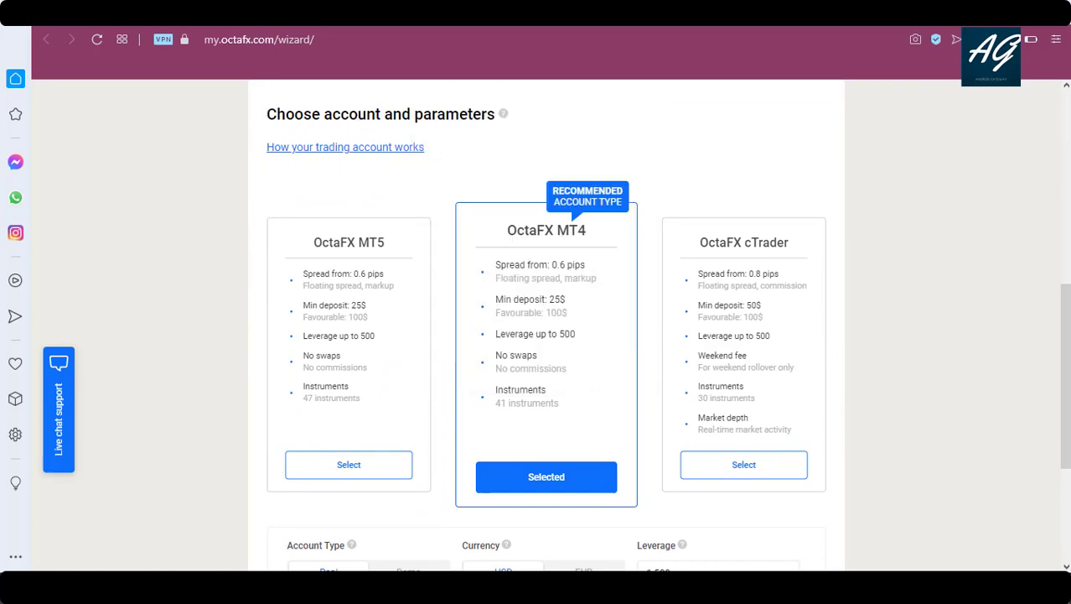
Keep the account type Real with USD currency and 1:500 leverage.
scroll(546, 335, down, 1)
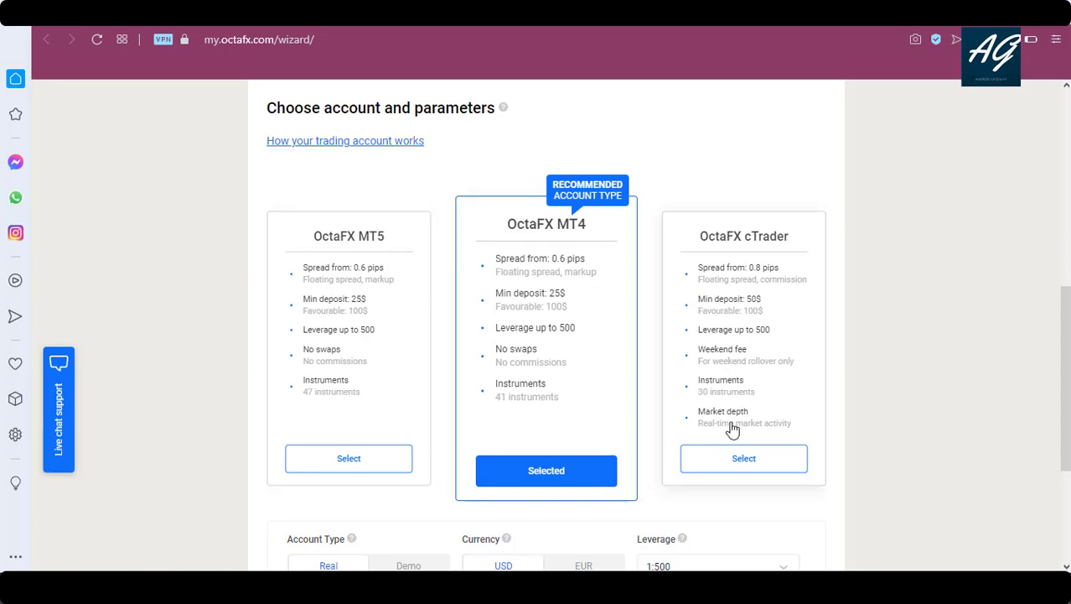
scroll(1063, 377, down, 1)
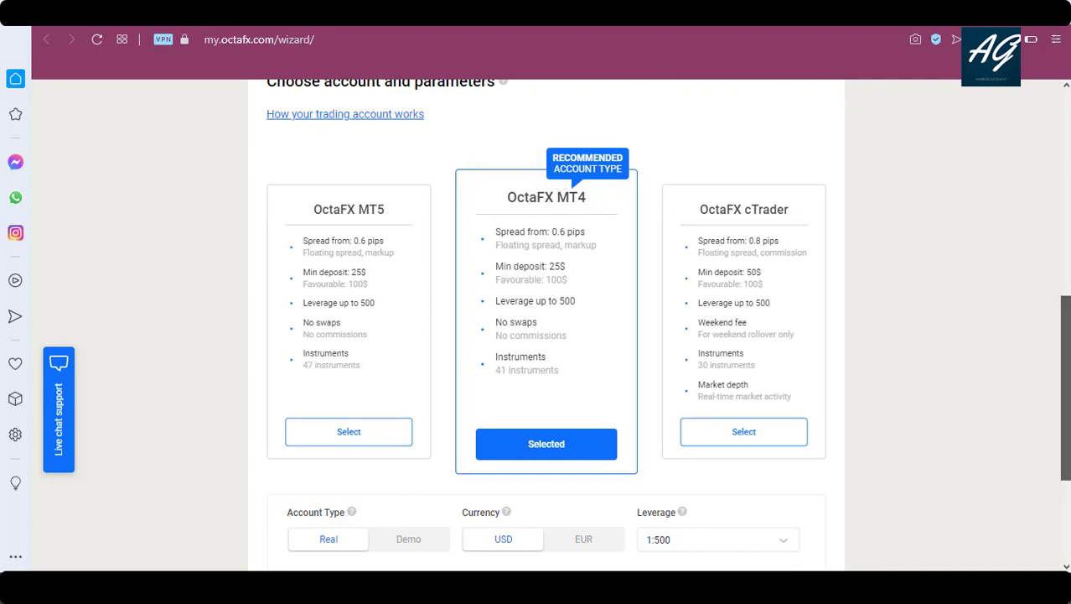
scroll(1063, 386, down, 1)
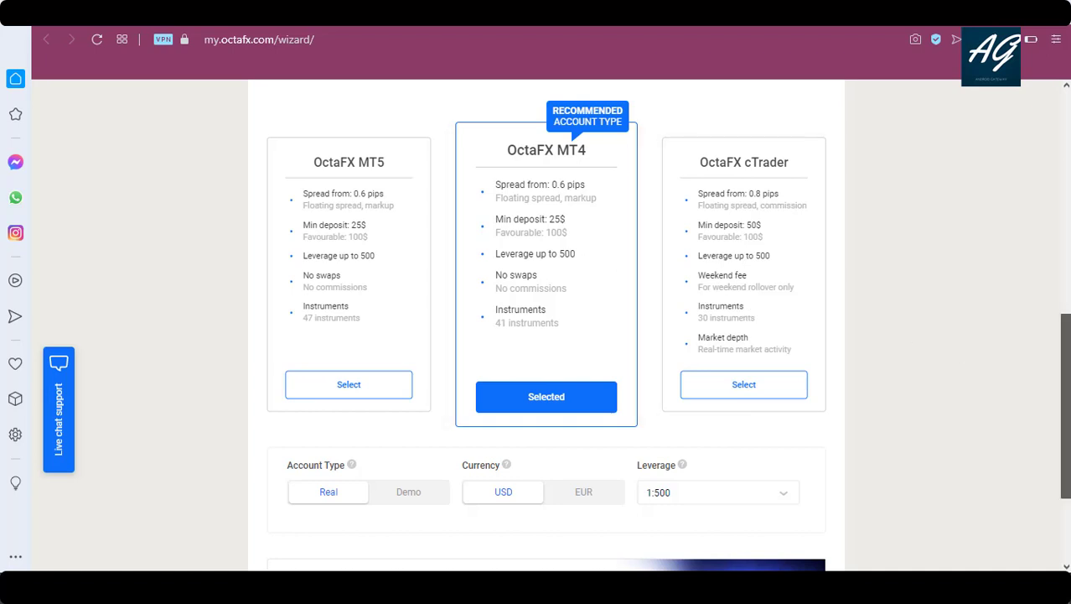
scroll(1064, 408, down, 1)
scroll(1065, 407, down, 3)
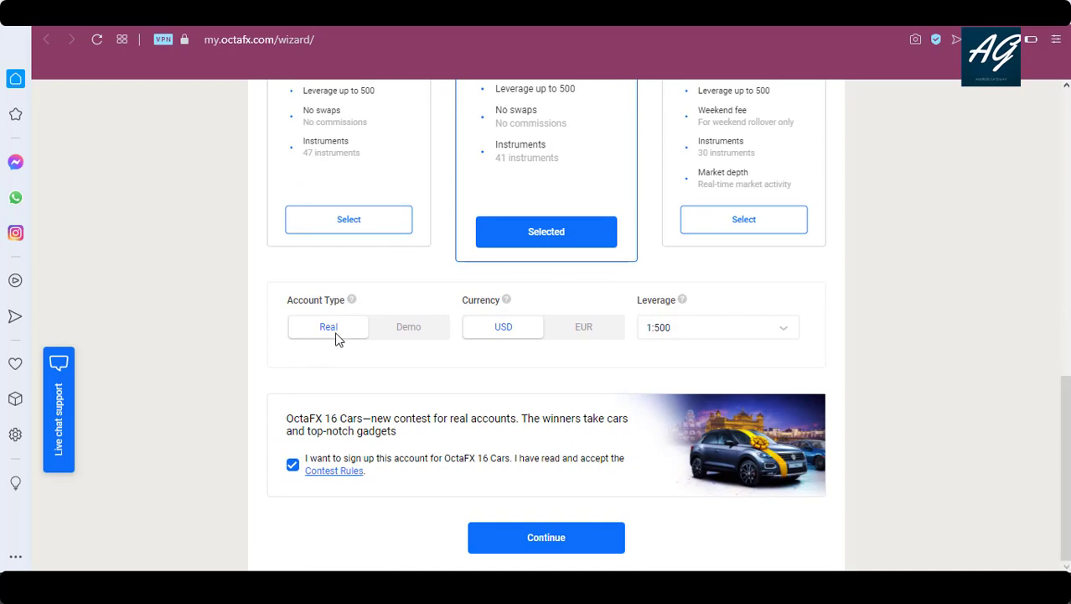
click(407, 329)
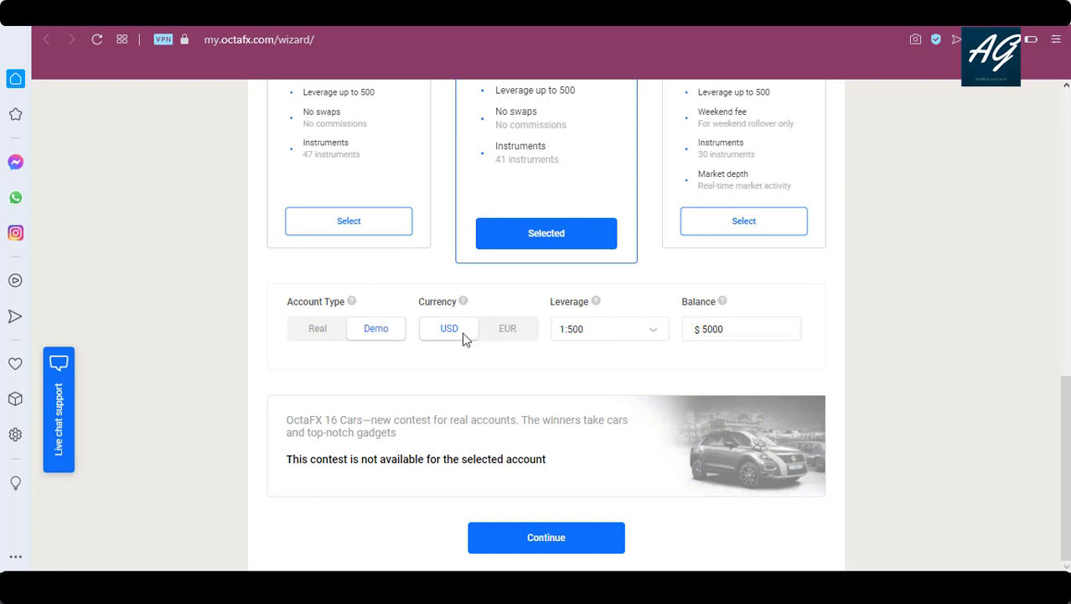
click(435, 333)
click(315, 331)
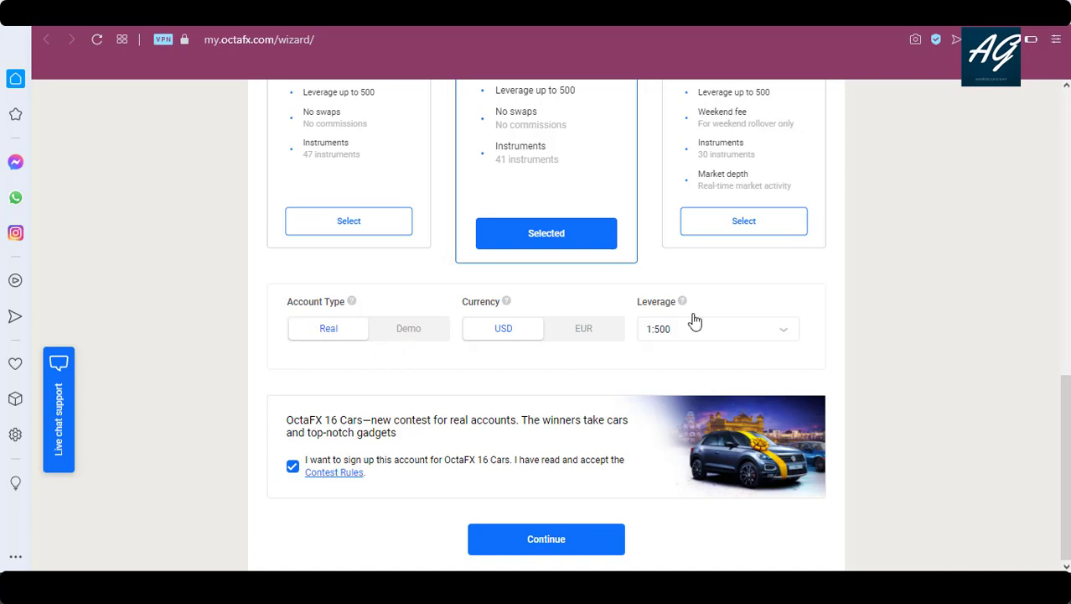
click(772, 333)
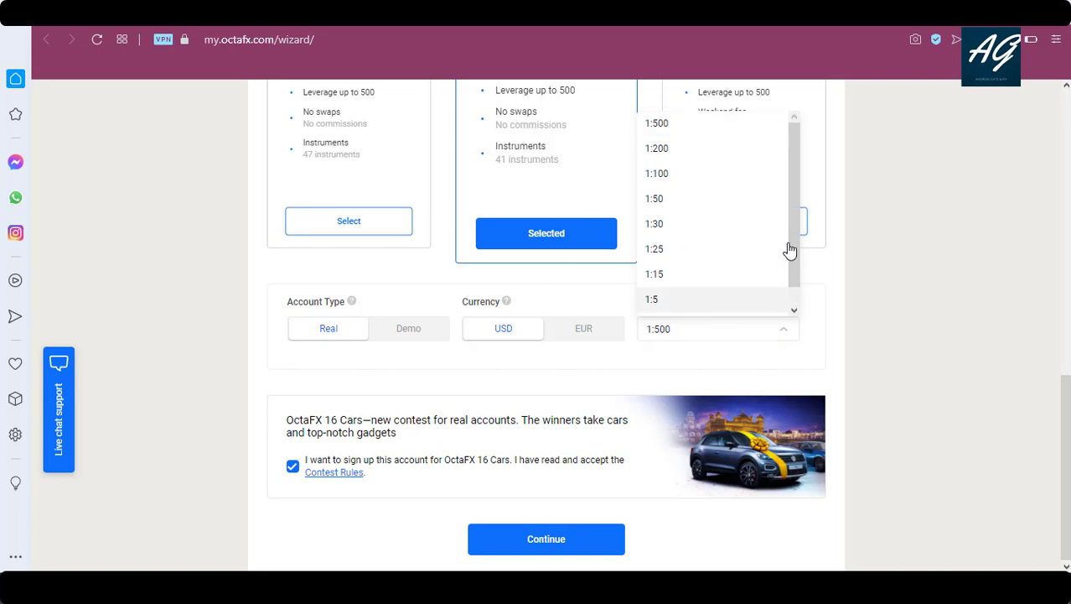
click(818, 358)
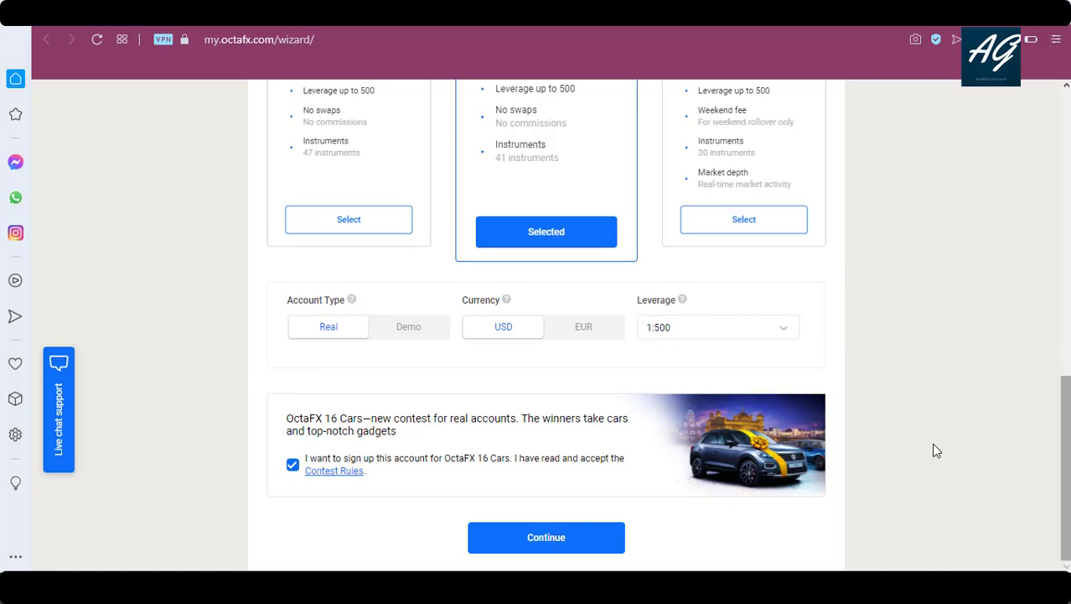
Enter a contest nickname, appending digits after rejection, and browse for an avatar image.
click(546, 537)
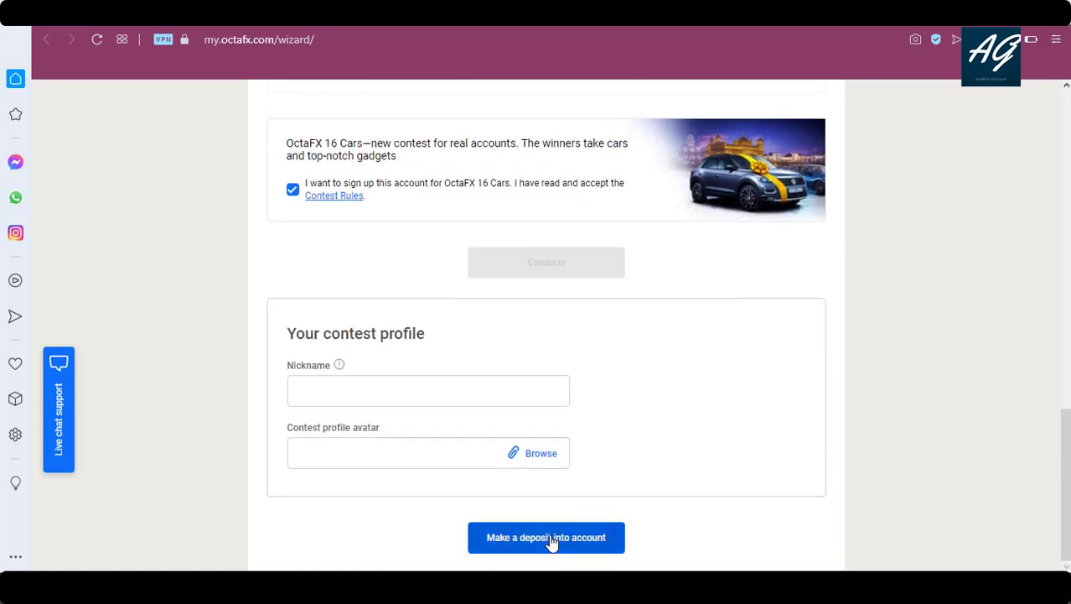
click(330, 386)
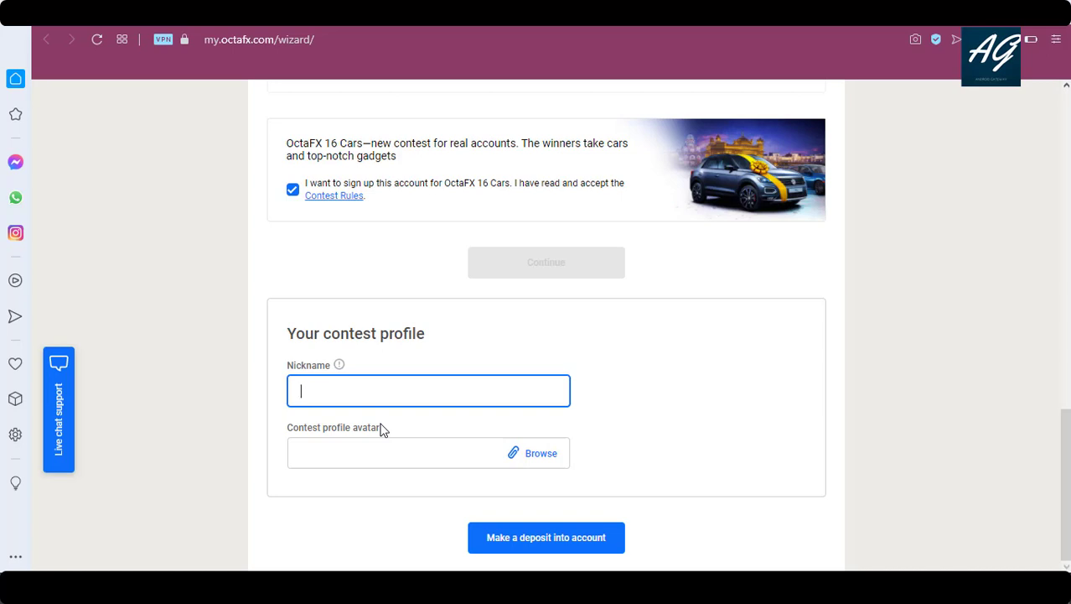
text(f)
text(hay)
click(559, 541)
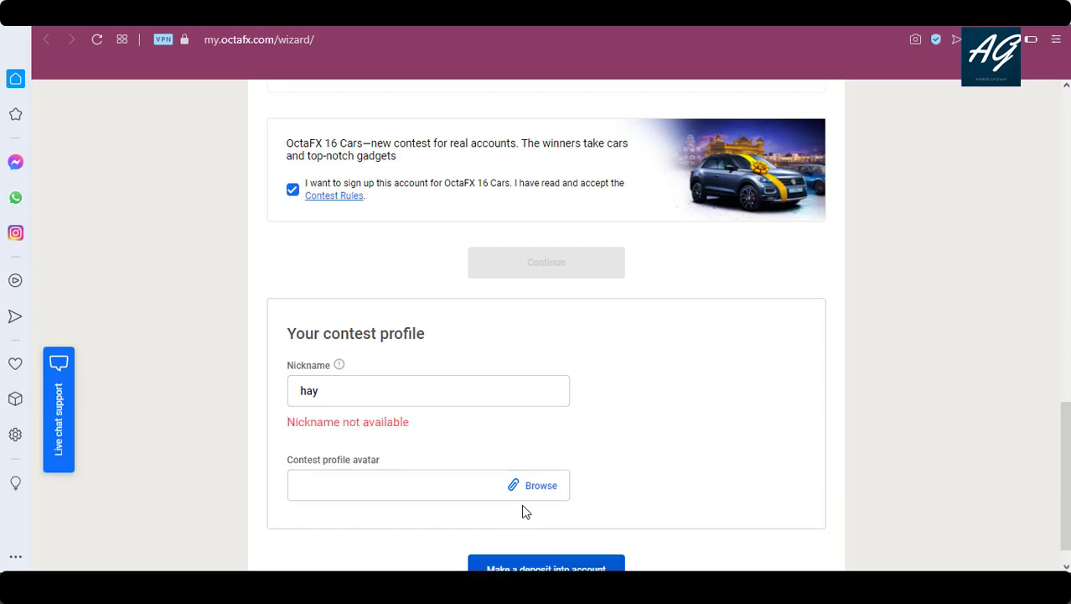
click(371, 401)
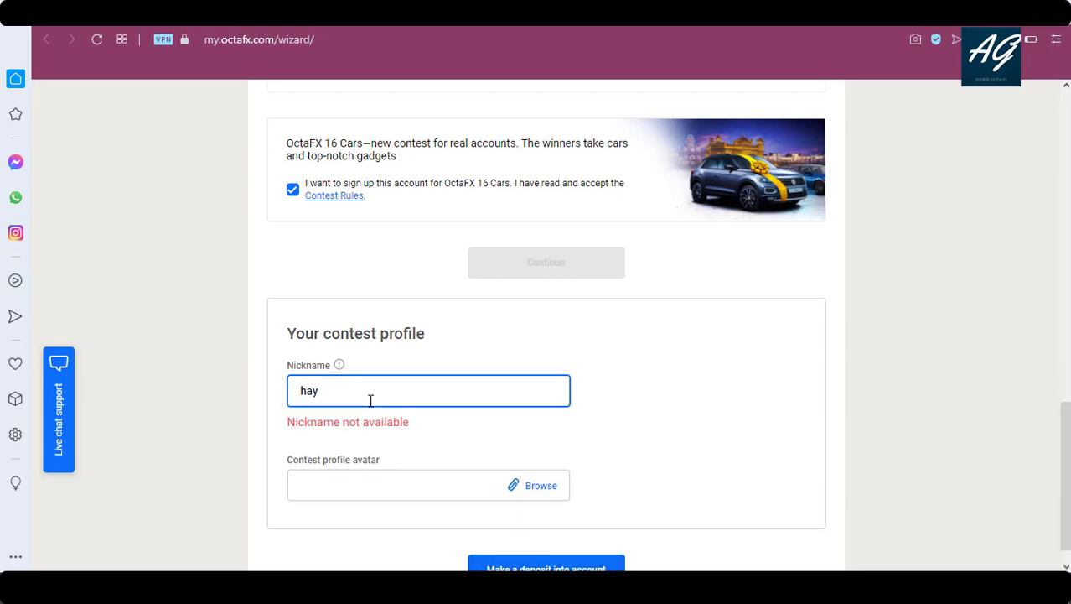
text(0876)
click(751, 425)
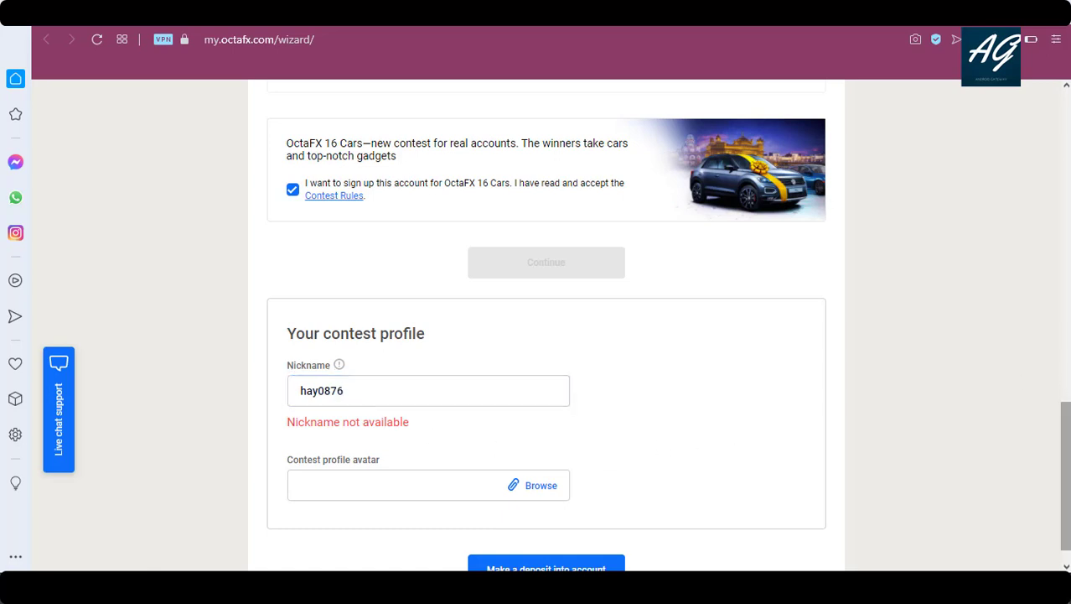
scroll(1066, 469, down, 1)
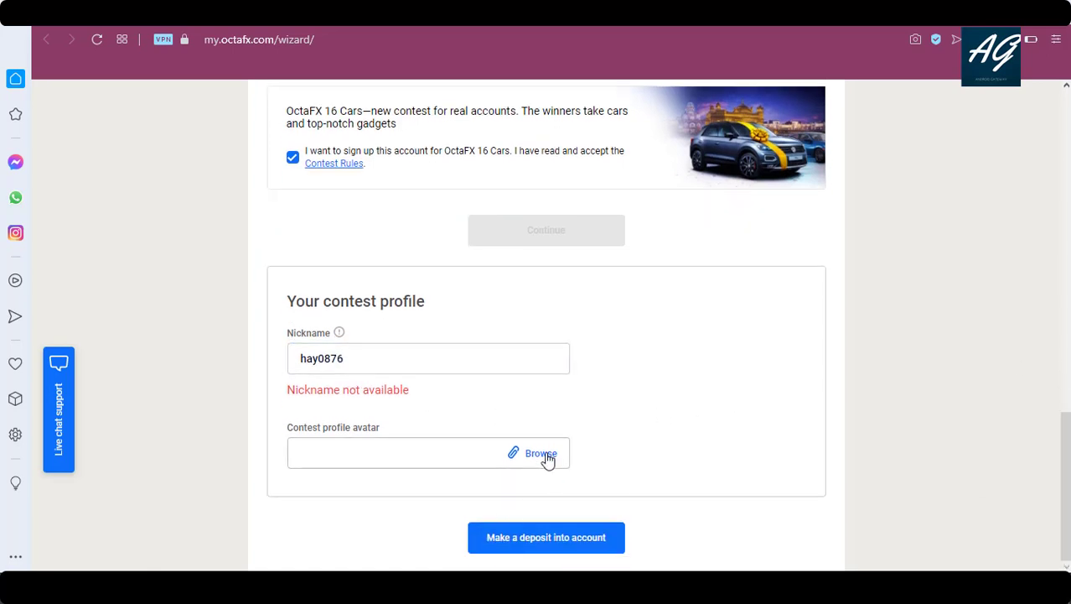
click(541, 453)
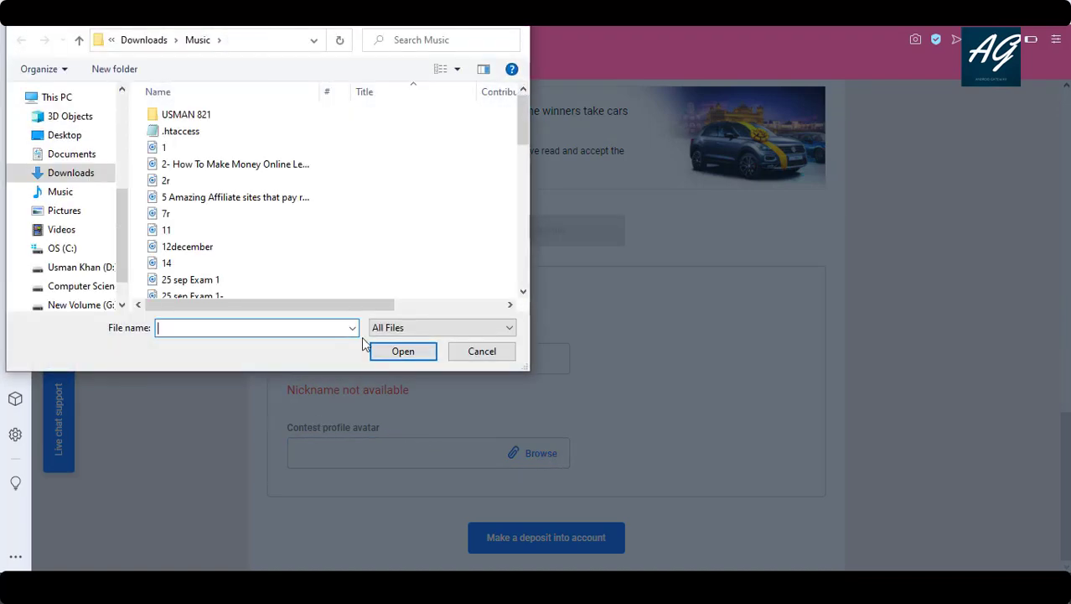
Attach 1024px-Visual_Studio_Code_1.35_icon.svg from the Desktop as avatar and create the account.
click(78, 136)
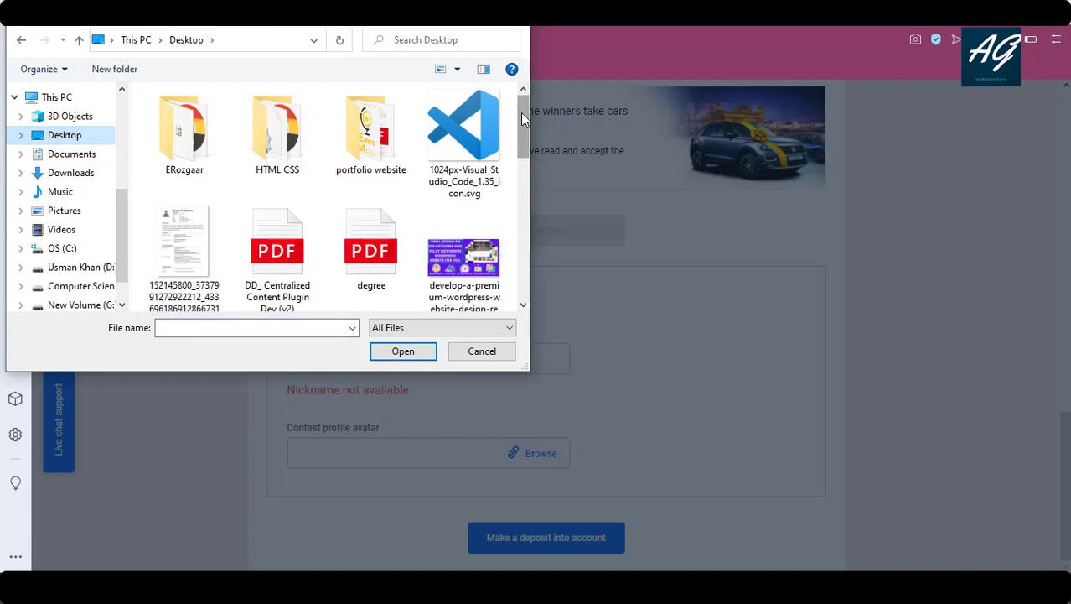
click(485, 119)
click(402, 353)
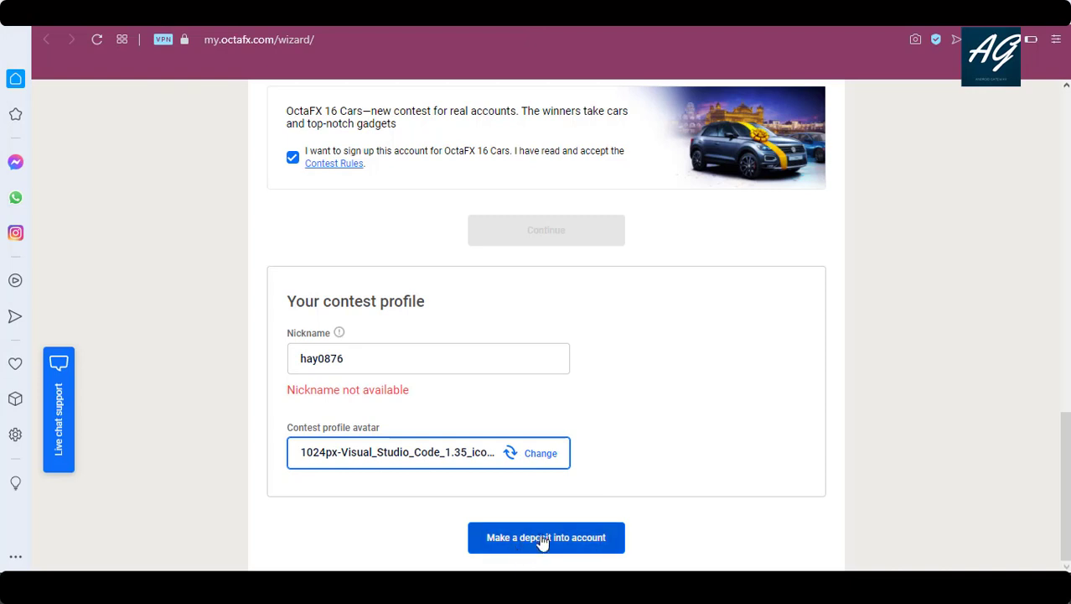
click(550, 539)
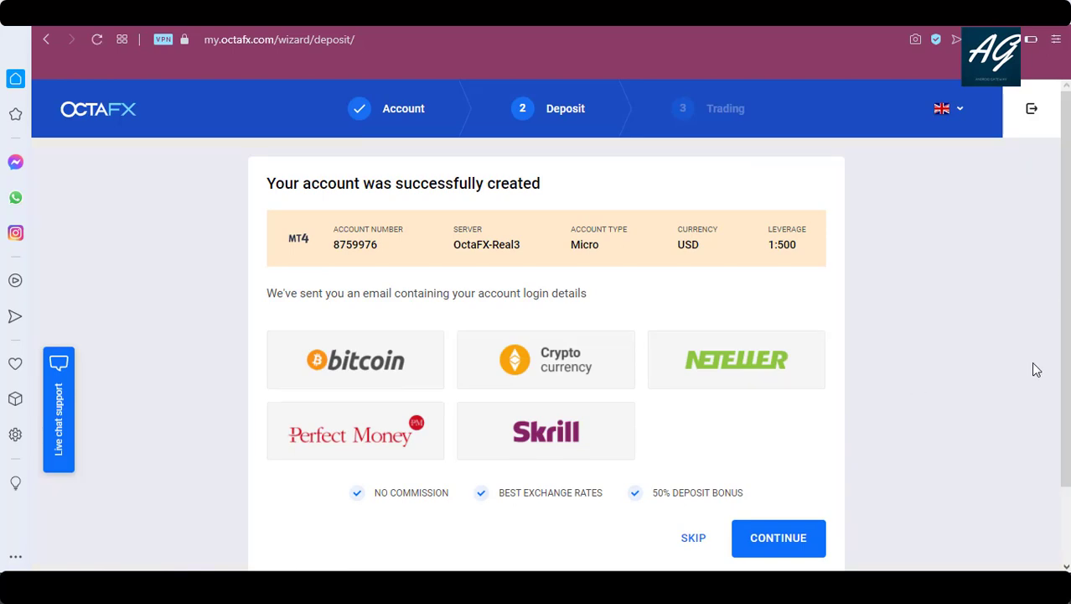
Review the deposit options: Bitcoin, cryptocurrency, Neteller, Perfect Money and Skrill.
scroll(550, 325, down, 1)
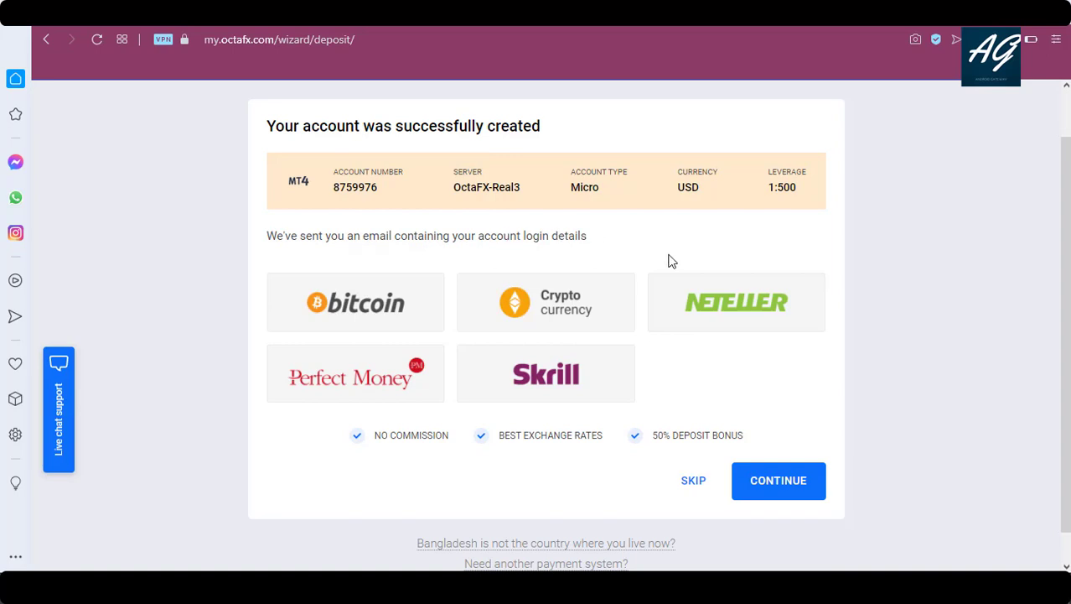
scroll(1064, 336, down, 1)
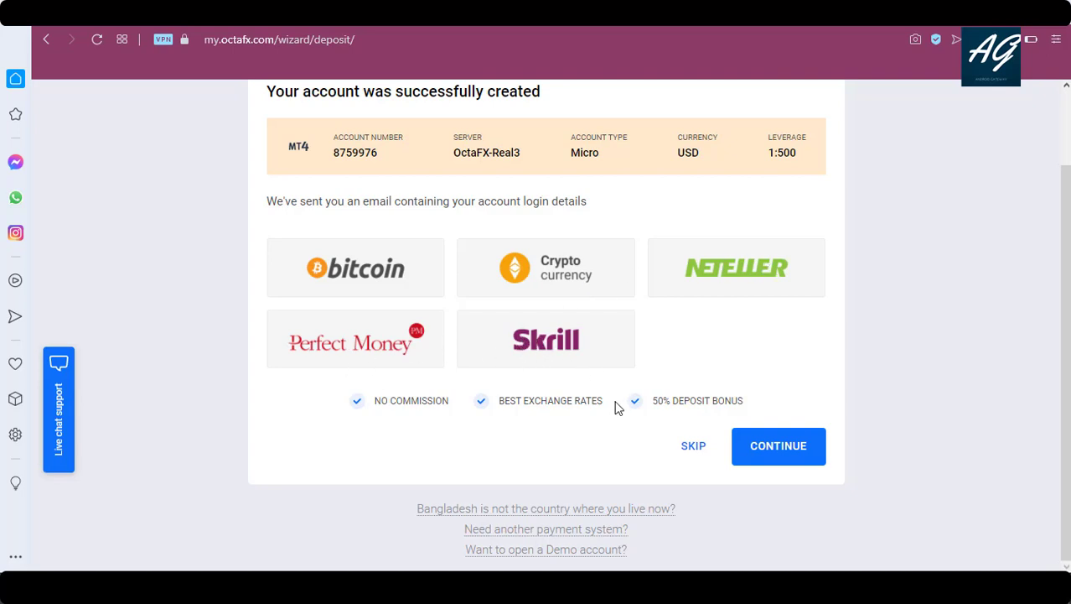
Skip the deposit, confirm OctaFX-Real3 shows $0.00 under My accounts, and start a new account.
click(693, 446)
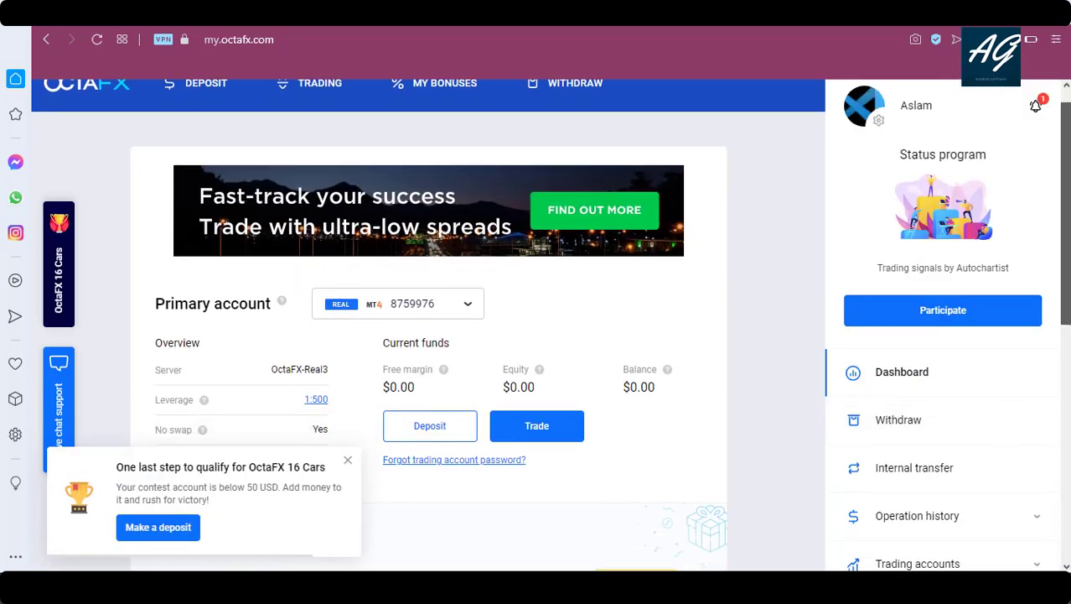
scroll(1069, 235, down, 2)
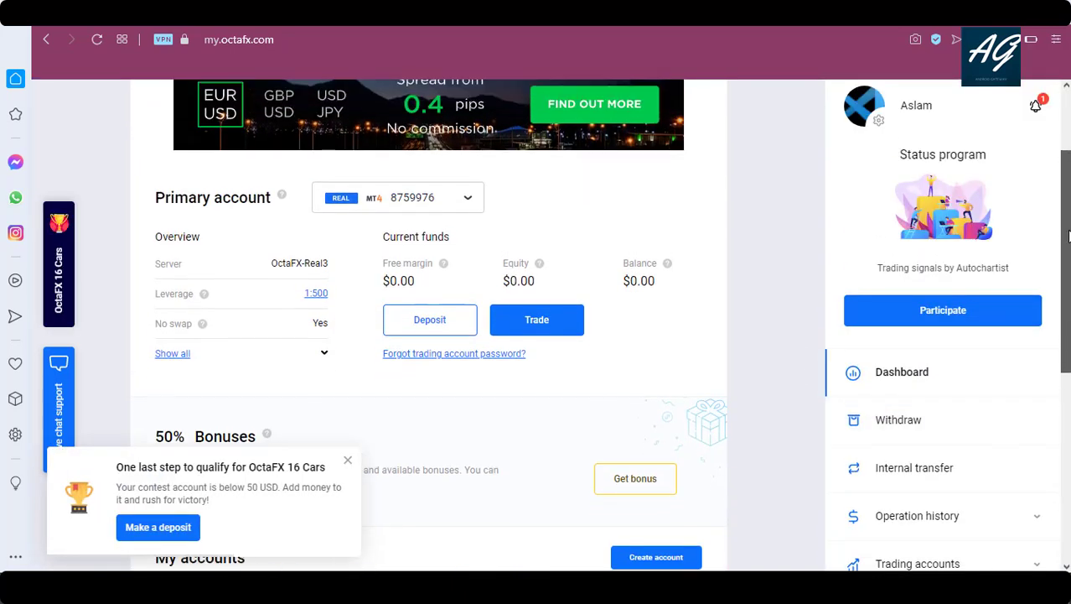
scroll(1068, 236, down, 2)
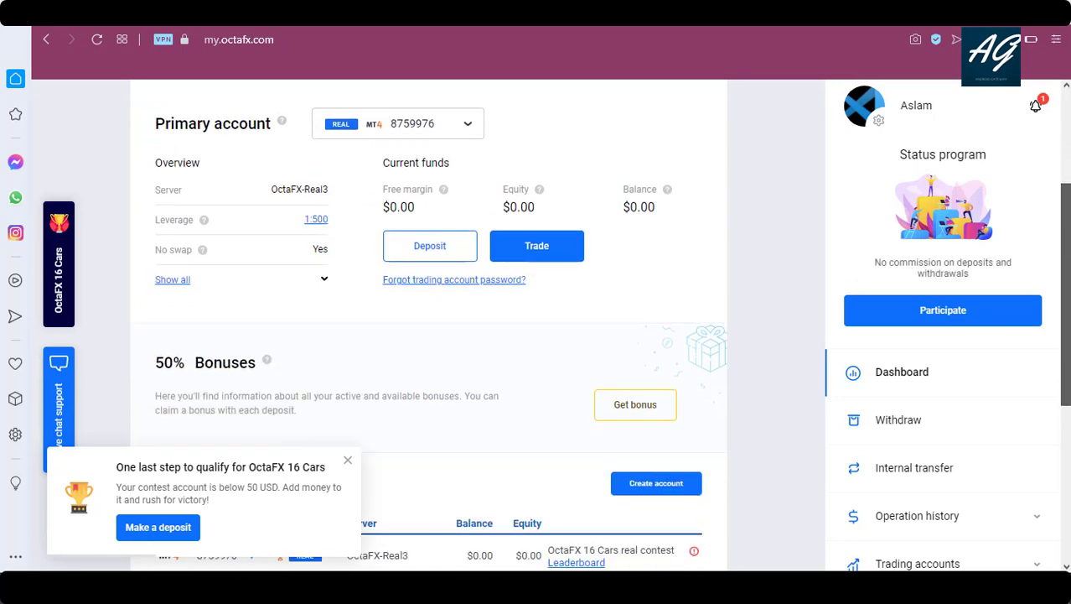
scroll(1069, 236, down, 1)
scroll(1069, 295, down, 3)
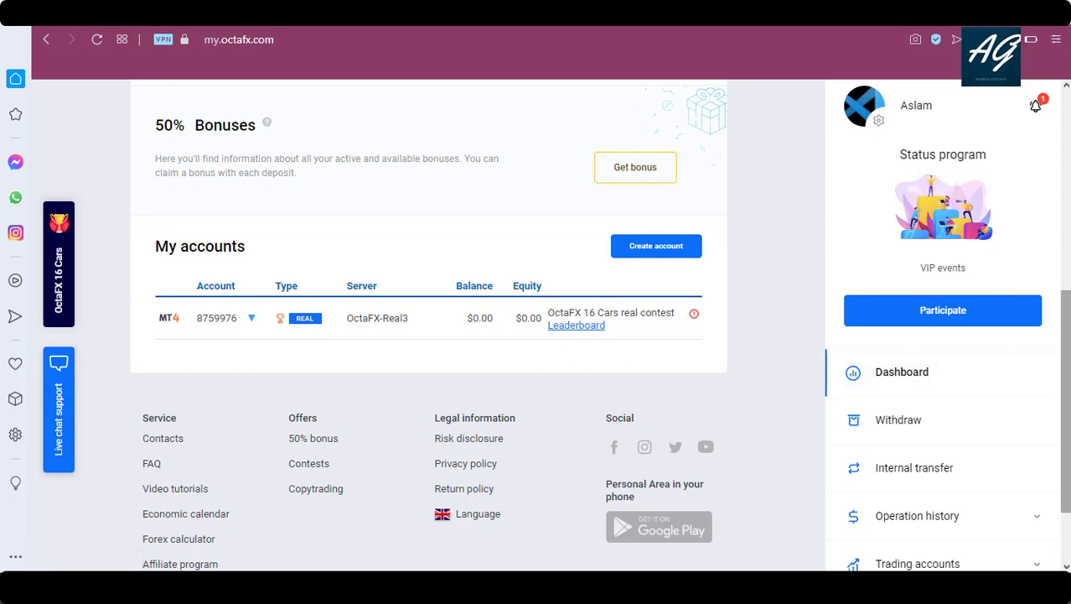
scroll(1065, 403, down, 1)
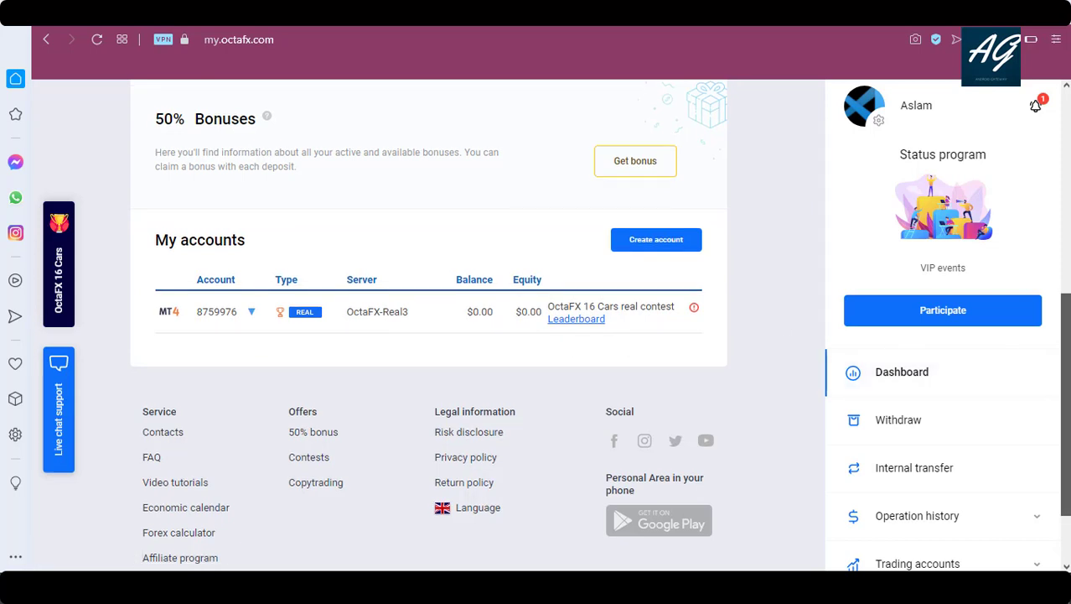
click(663, 242)
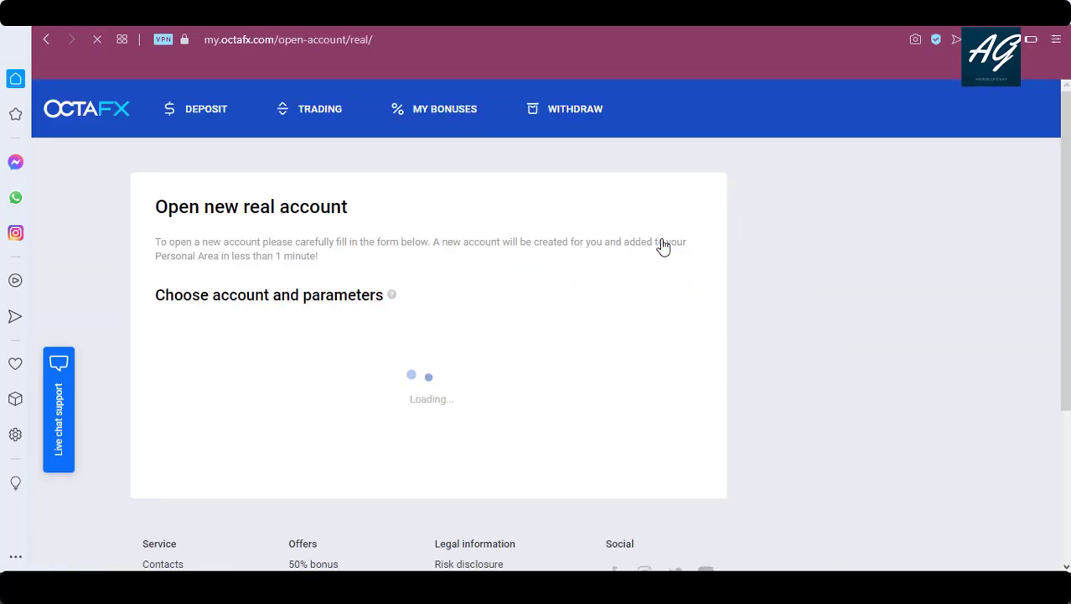
Make the new account a Demo account, keeping USD, 1:500 leverage and a $5000 balance.
scroll(1060, 298, down, 5)
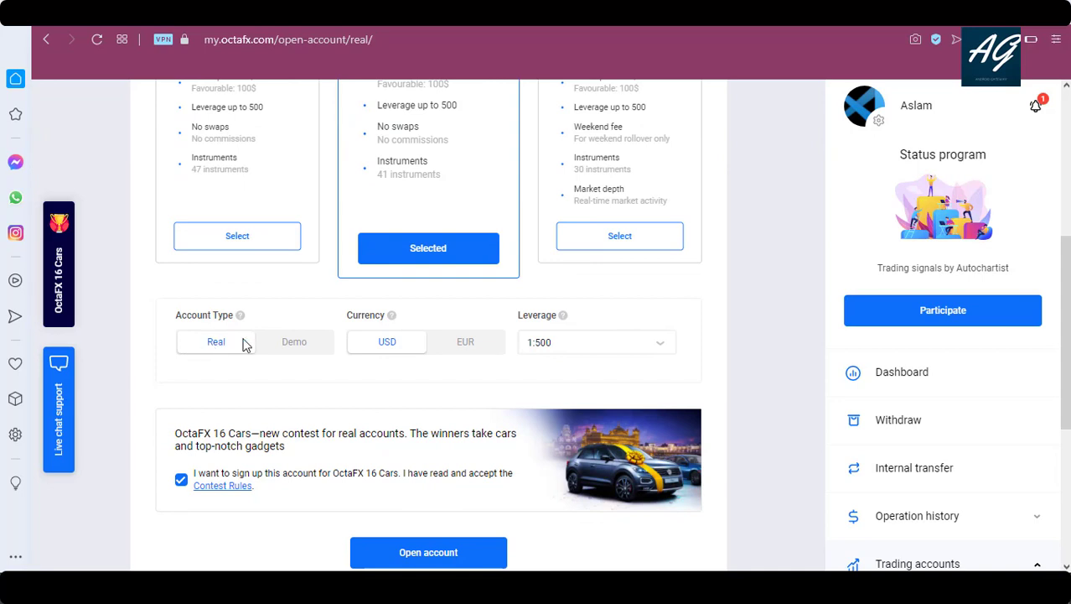
click(300, 342)
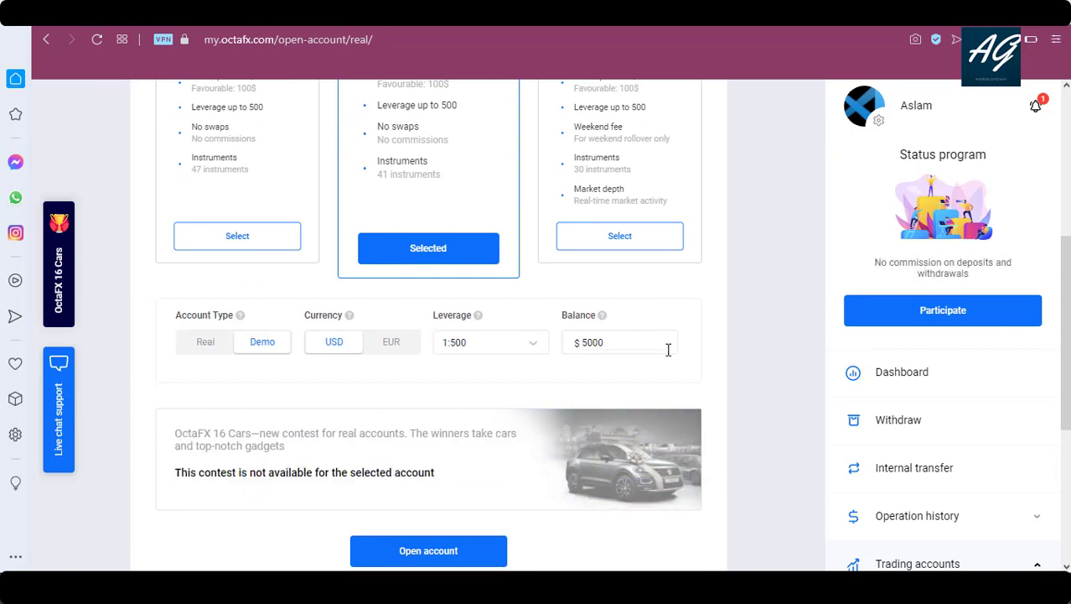
scroll(520, 127, down, 2)
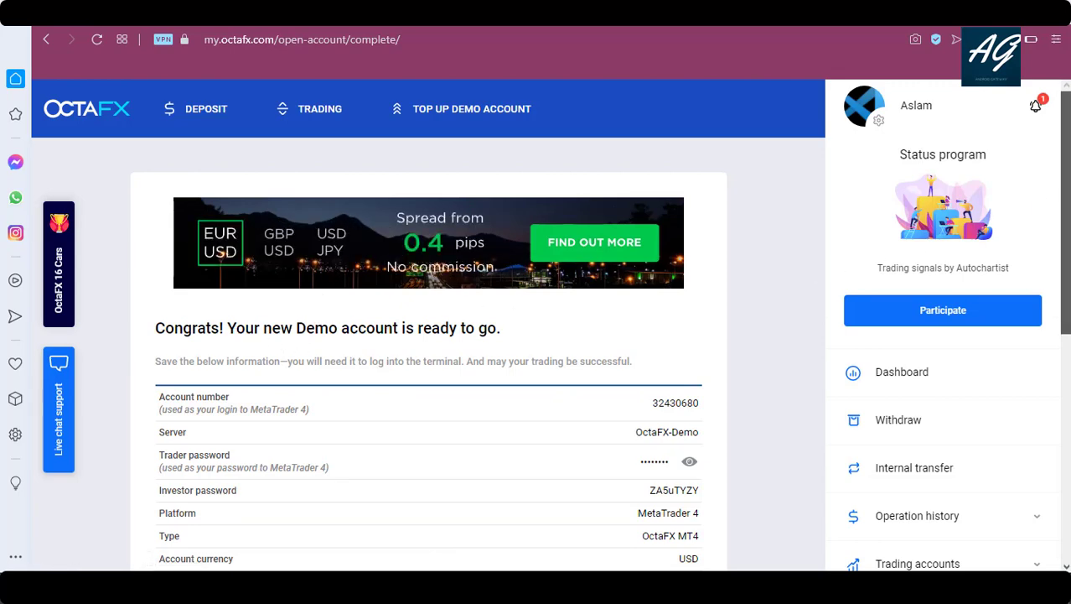
Return to the Personal Area dashboard, where OctaFX-Demo and OctaFX-Real3 both appear under My accounts.
scroll(427, 336, down, 3)
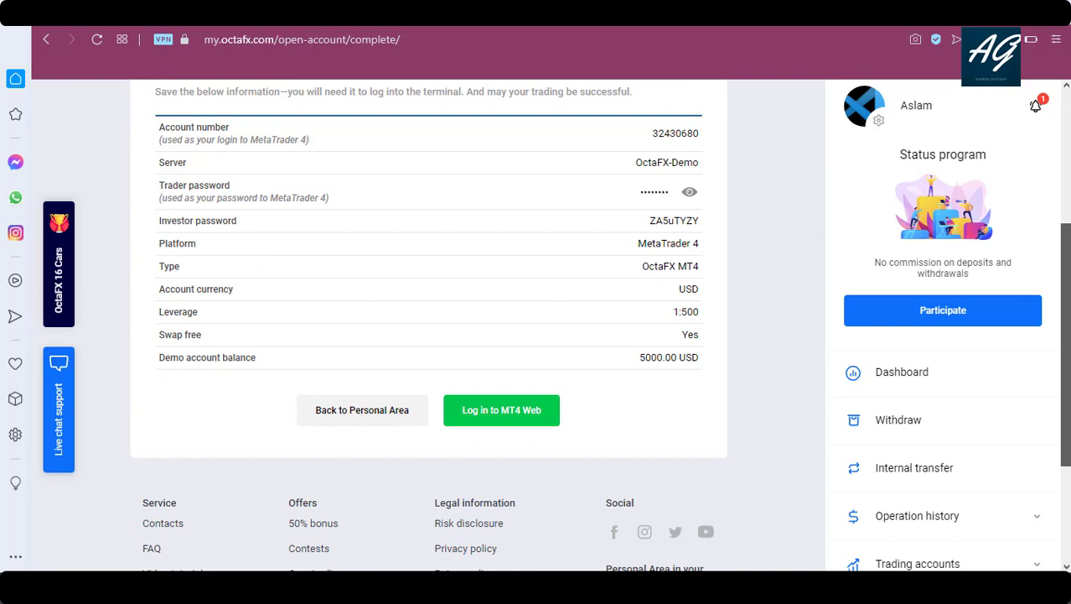
scroll(489, 477, up, 1)
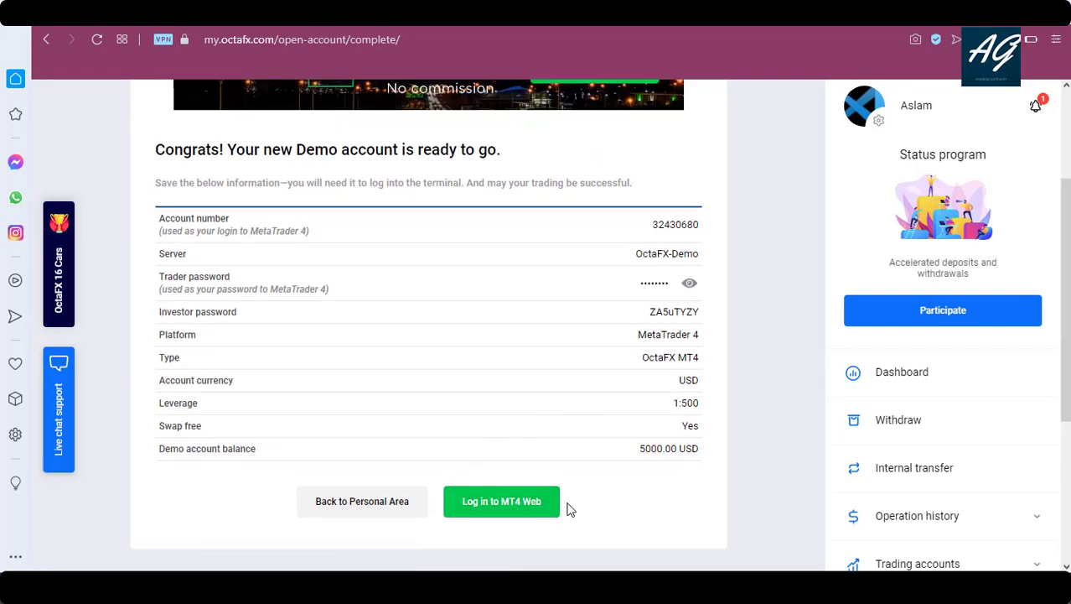
click(342, 517)
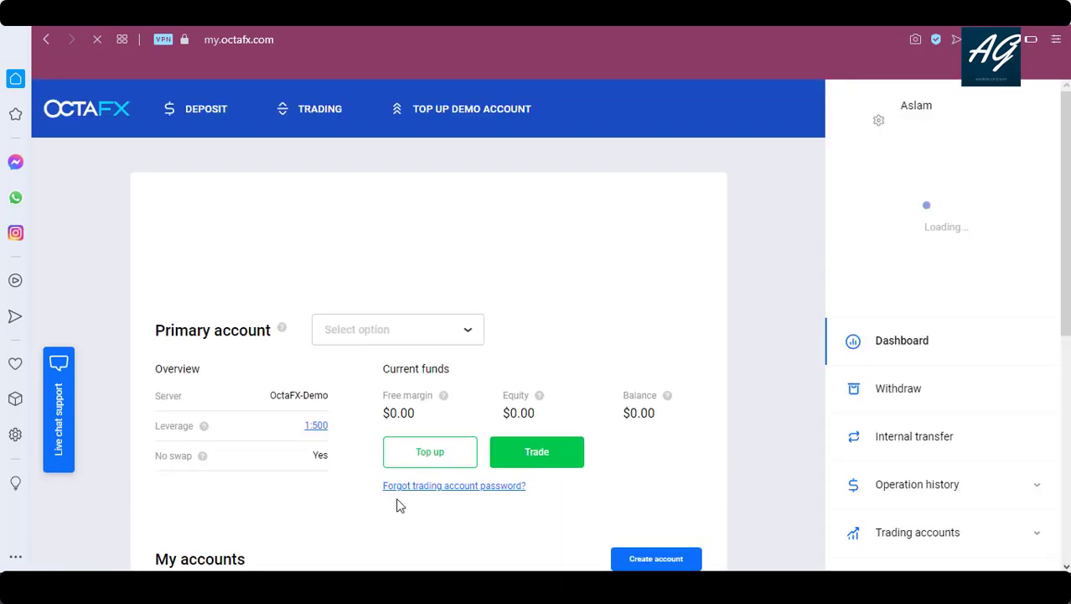
scroll(349, 343, down, 3)
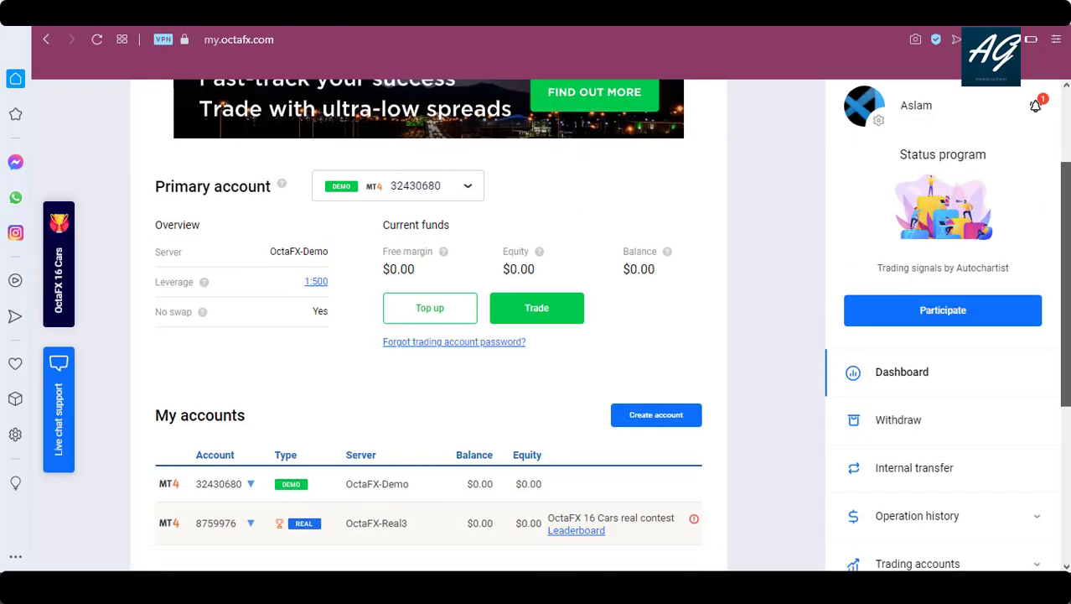